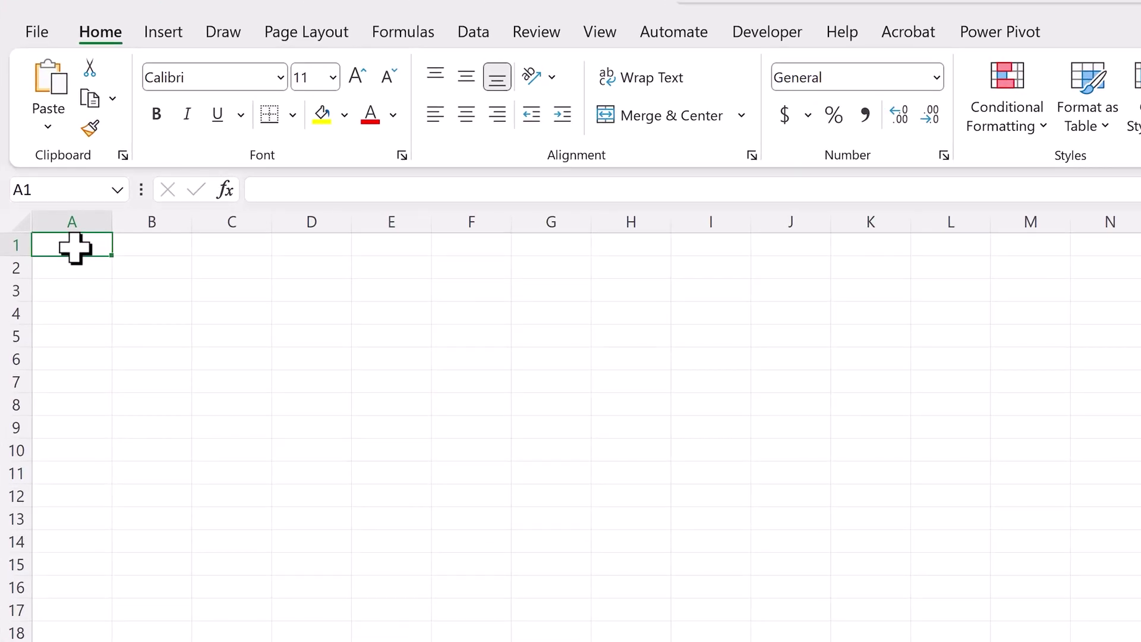
Start a From Folder import on the 01 - SALES EXPORTS folder to list its yearly sales files
{"action": "left_click", "coordinate": [479, 44]}
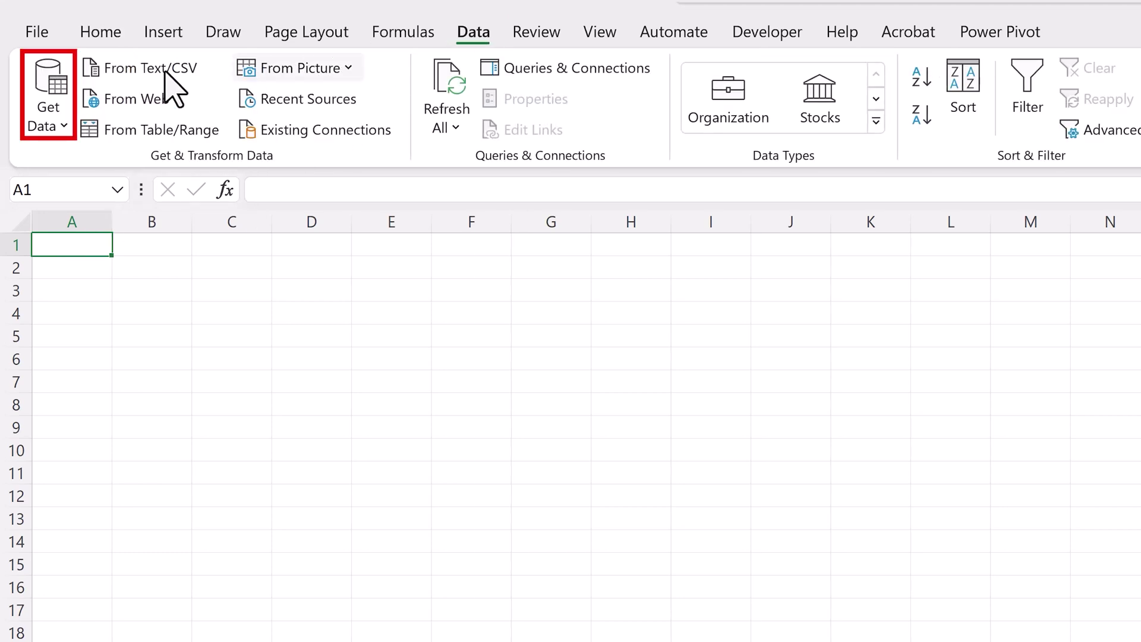
{"action": "left_click", "coordinate": [68, 62]}
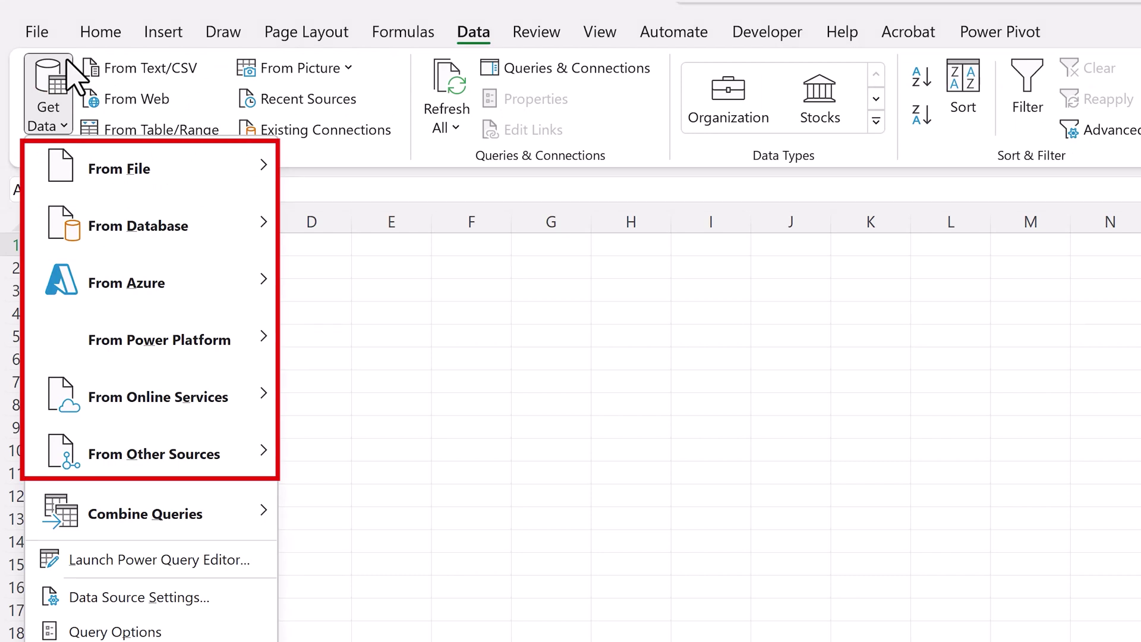
{"action": "left_click", "coordinate": [37, 171]}
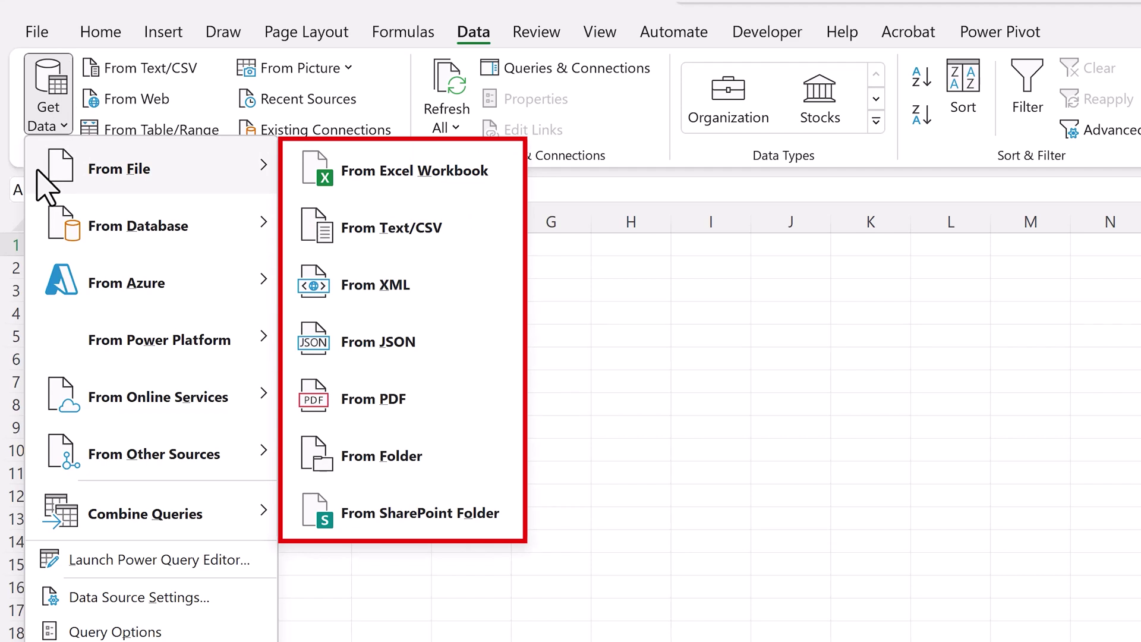
{"action": "left_click", "coordinate": [476, 459]}
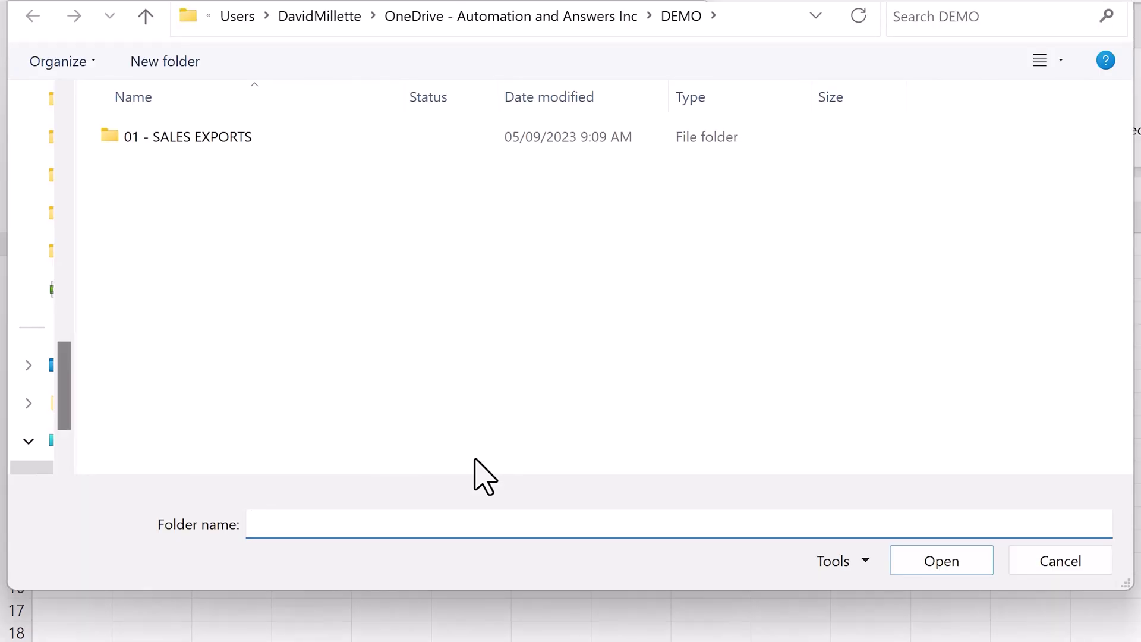
{"action": "left_click", "coordinate": [342, 136]}
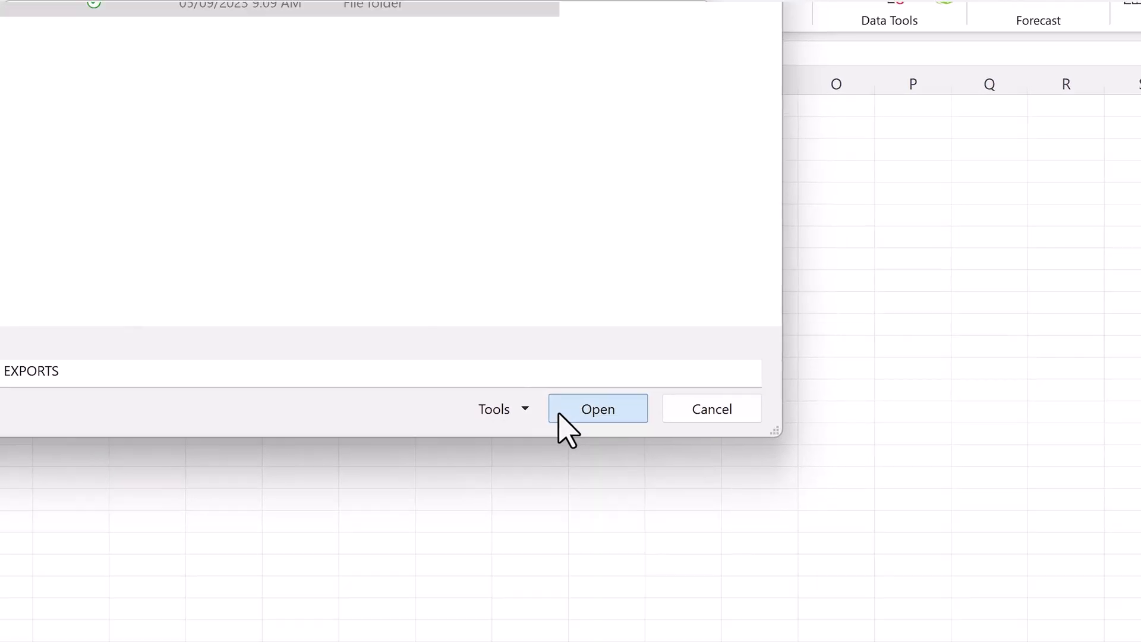
{"action": "left_click", "coordinate": [562, 415]}
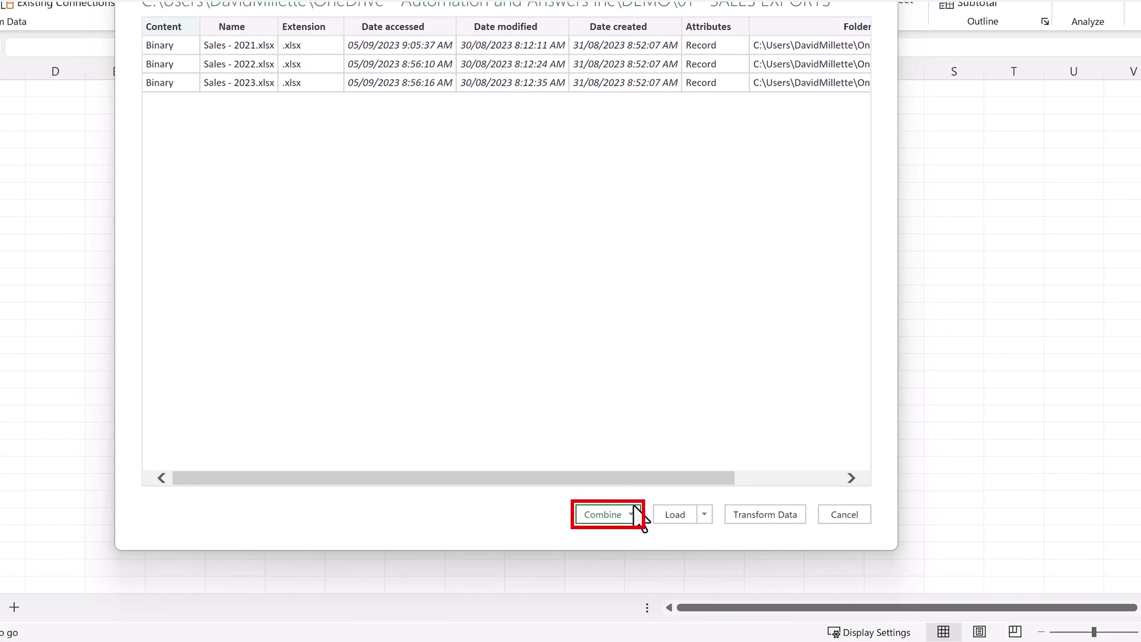
Combine and transform the three sales files, using the first file as sample and Sales_Sheet
{"action": "left_click", "coordinate": [580, 488]}
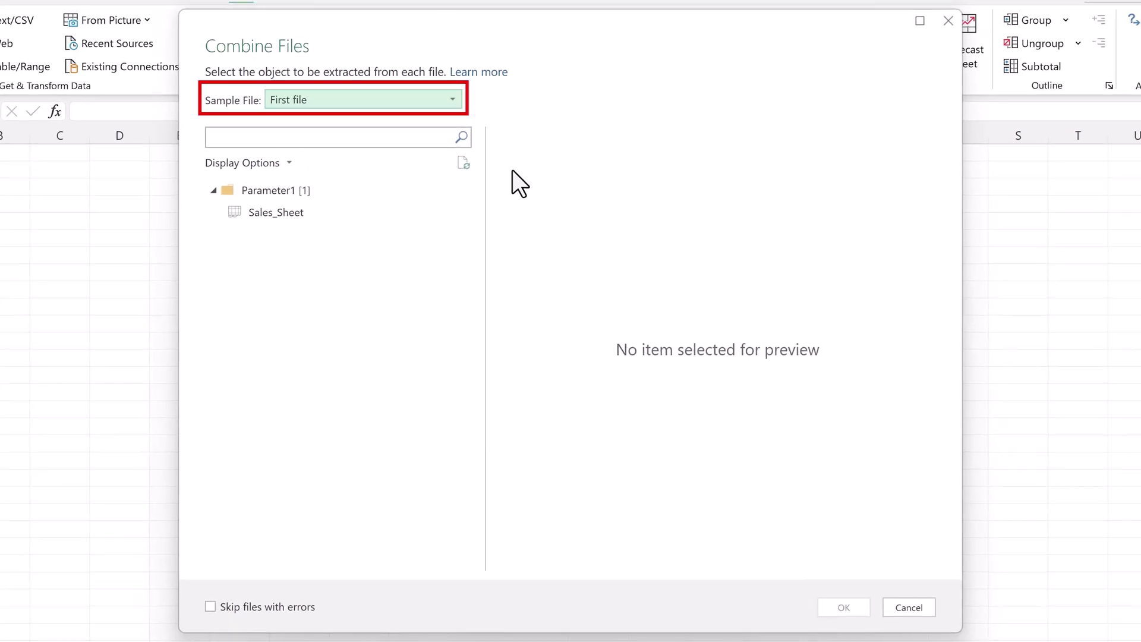
{"action": "left_click", "coordinate": [453, 100]}
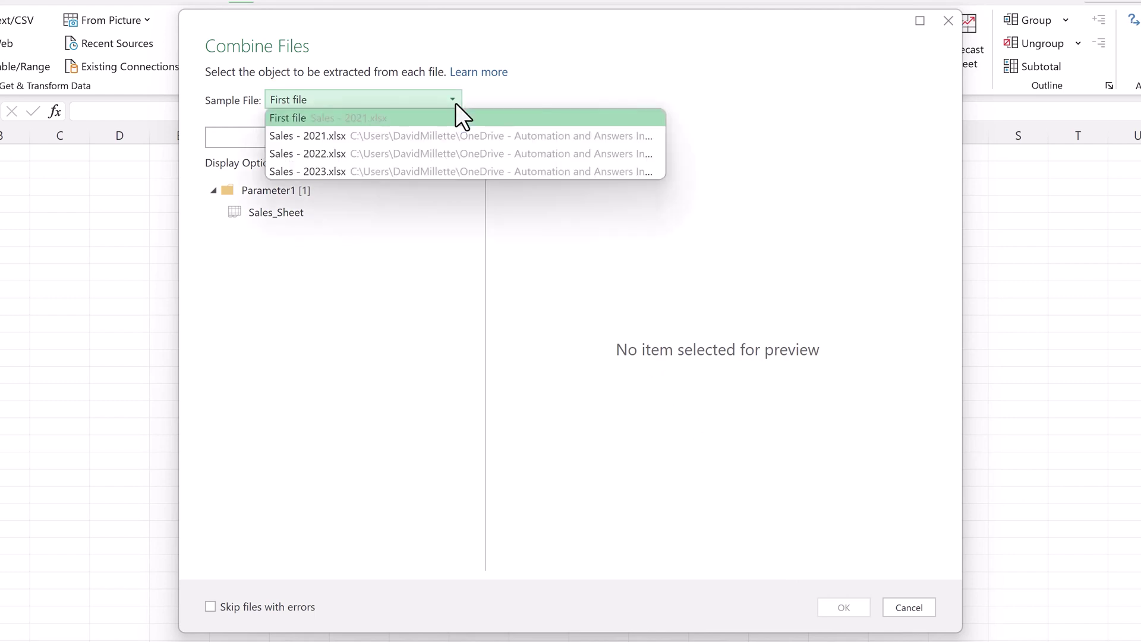
{"action": "left_click", "coordinate": [547, 79]}
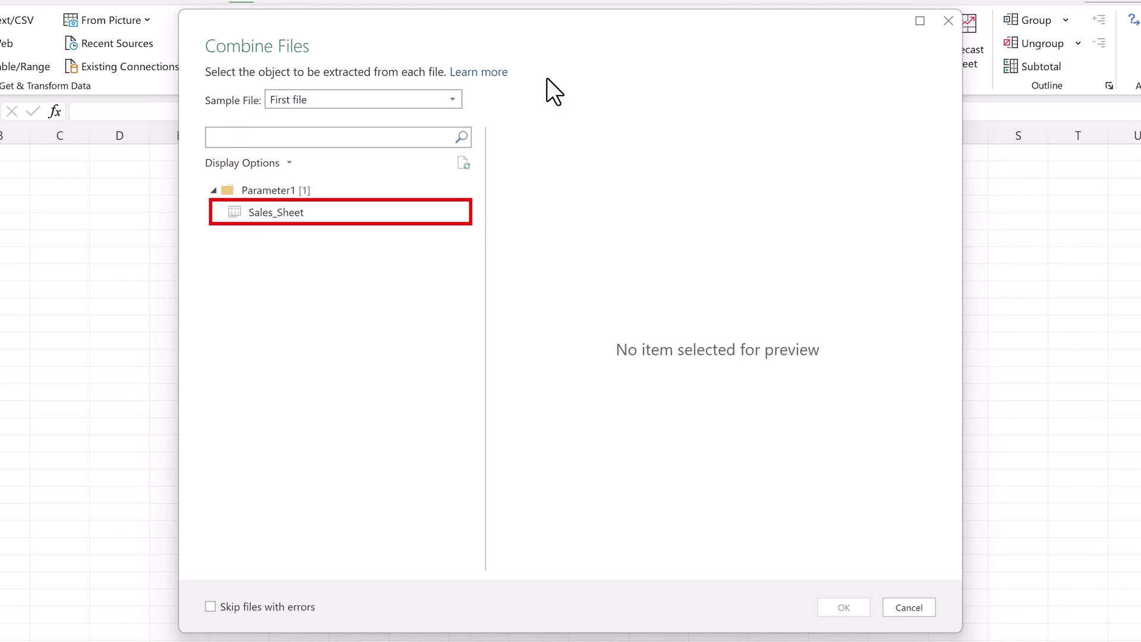
{"action": "left_click", "coordinate": [359, 214]}
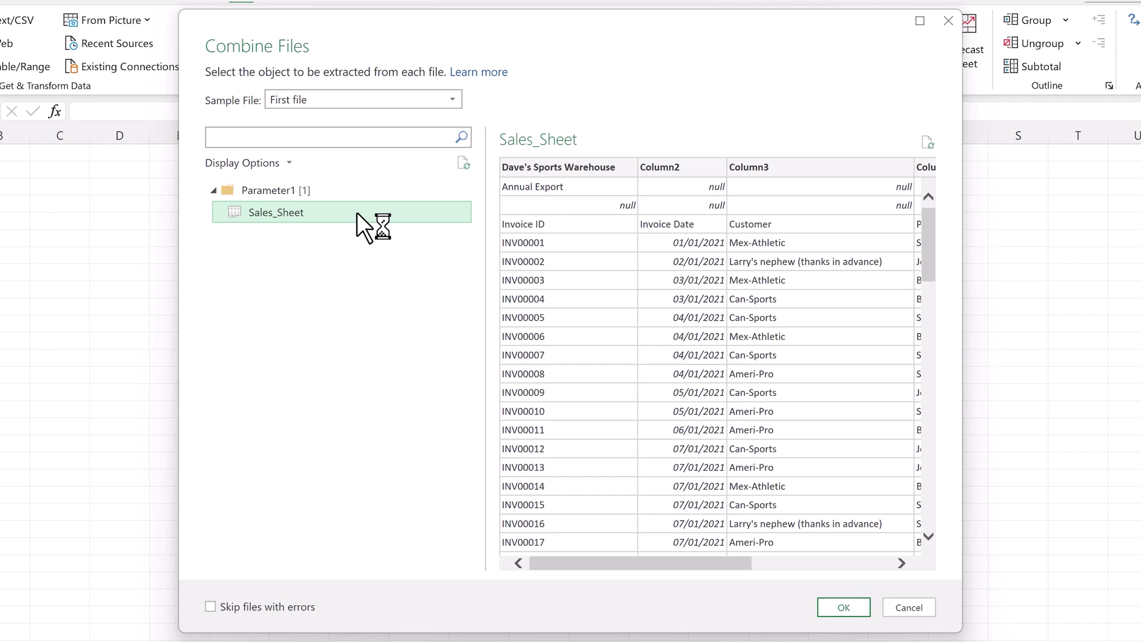
{"action": "left_click", "coordinate": [824, 611]}
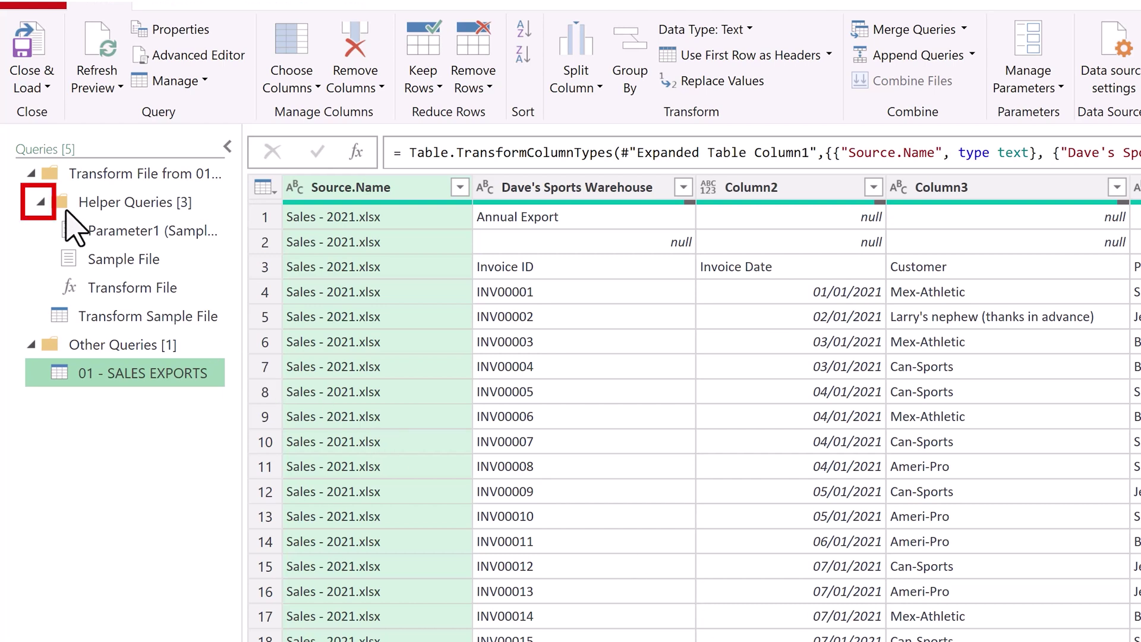
Collapse Helper Queries and rename Transform Sample File to Part1_SampleFile
{"action": "left_click", "coordinate": [39, 201]}
{"action": "left_click", "coordinate": [39, 201]}
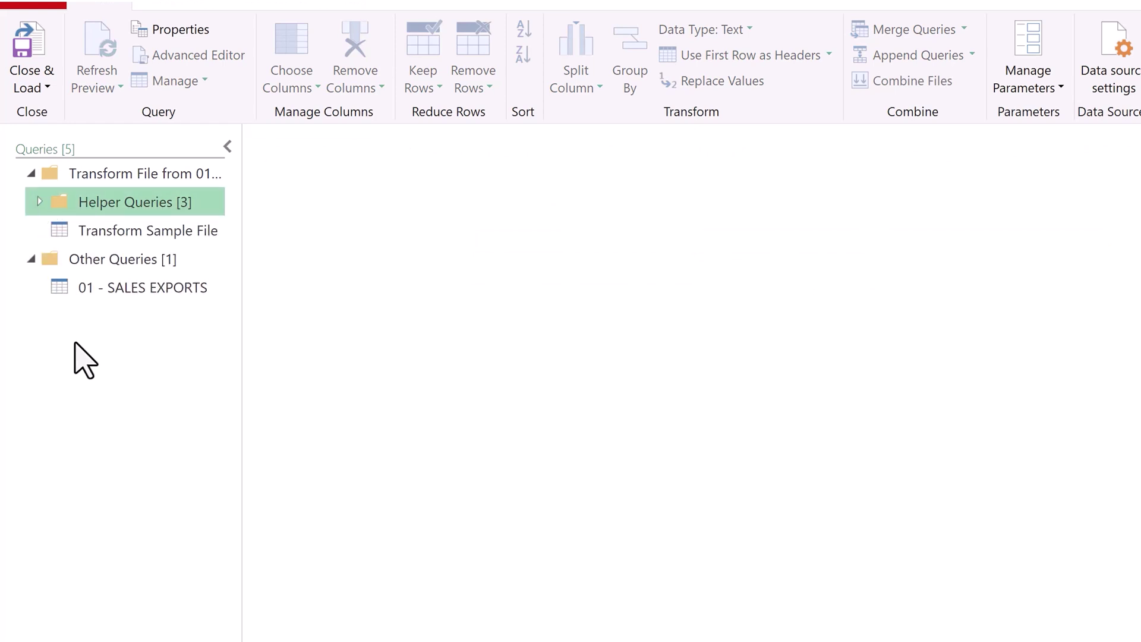
{"action": "right_click", "coordinate": [145, 233]}
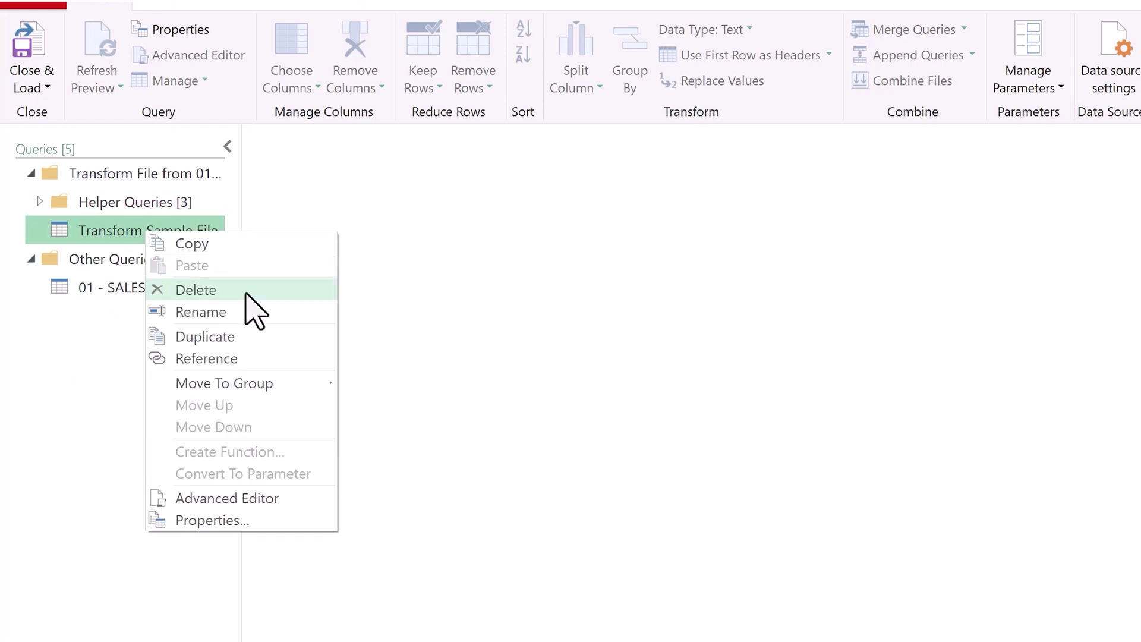
{"action": "left_click", "coordinate": [265, 314]}
{"action": "type", "text": "Part1_SampleFile"}
{"action": "key", "text": "Return"}
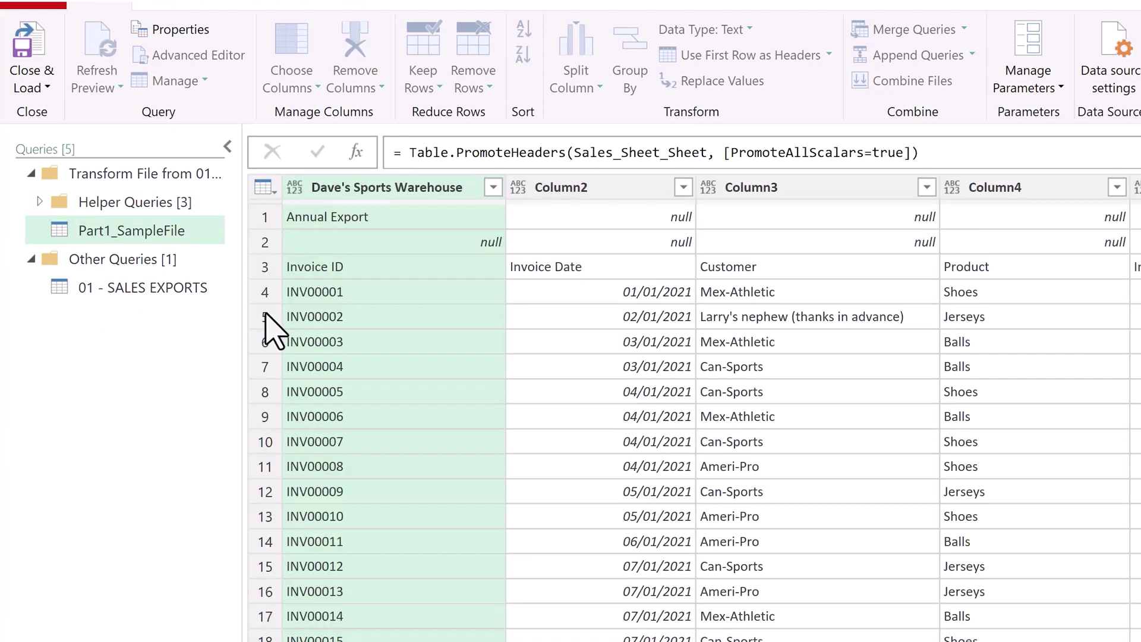
Rename the 01 - SALES EXPORTS query to Part2_CombinedFiles
{"action": "left_click", "coordinate": [146, 287]}
{"action": "right_click", "coordinate": [146, 288]}
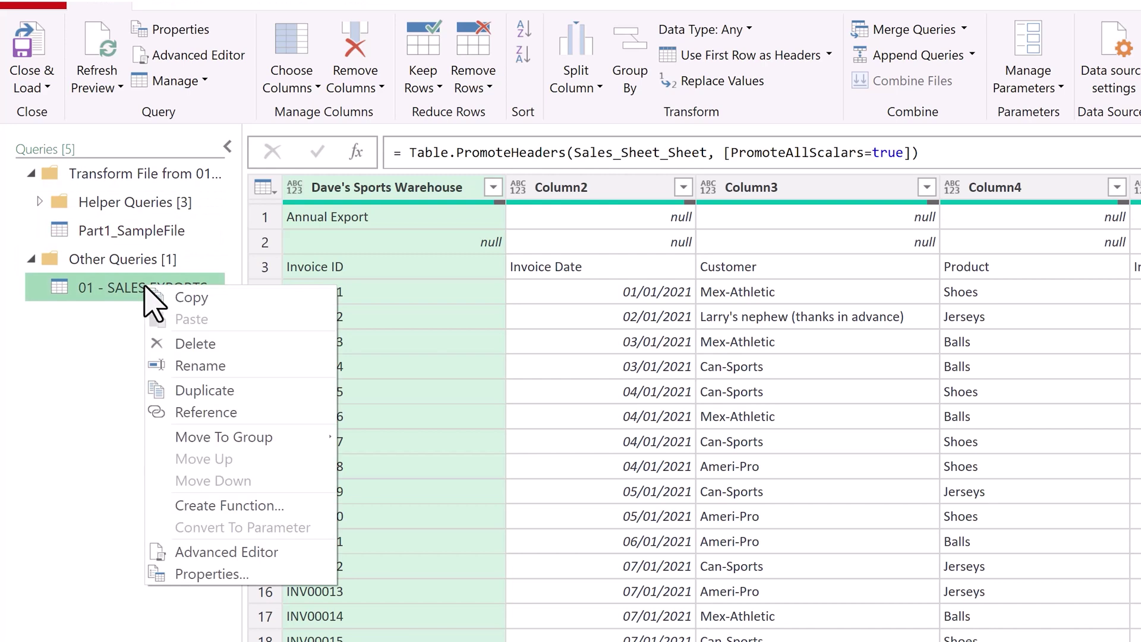
{"action": "left_click", "coordinate": [255, 367]}
{"action": "type", "text": "Part2_CombinedFiles"}
{"action": "key", "text": "Return"}
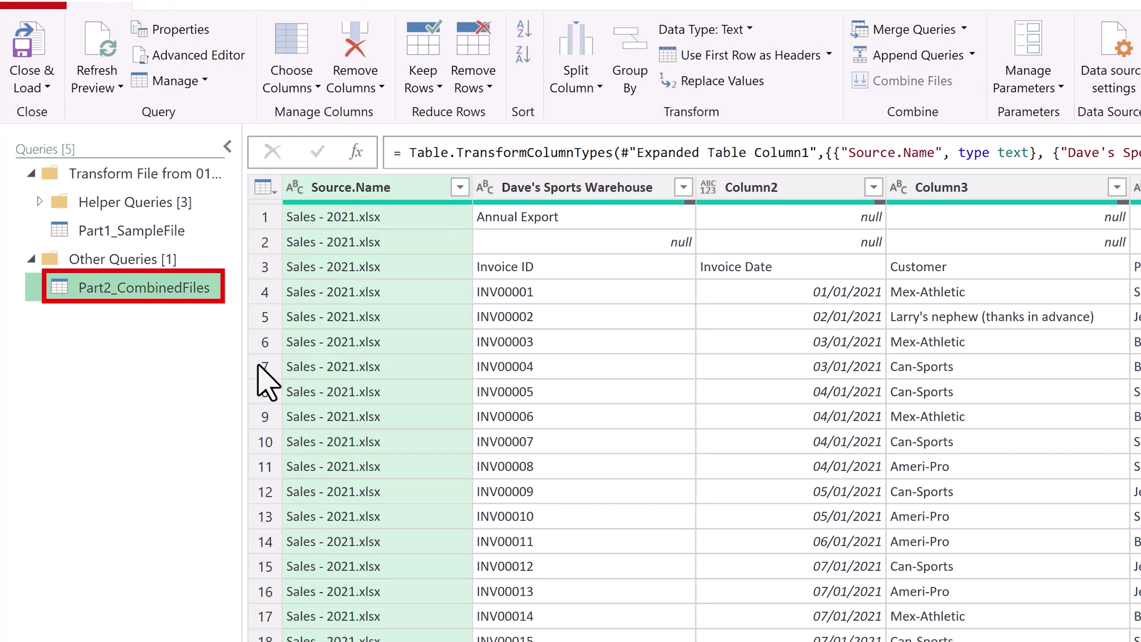
{"action": "left_click", "coordinate": [222, 233]}
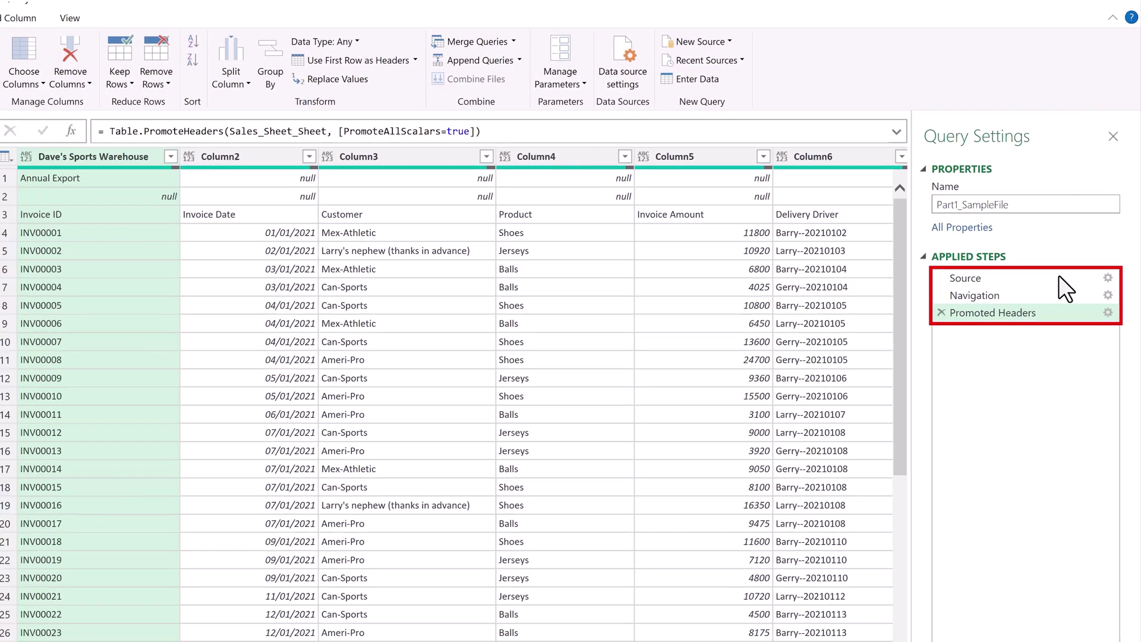
Review Part1_SampleFile's Source, Navigation and Promoted Headers steps, then delete Promoted Headers
{"action": "left_click", "coordinate": [1060, 274]}
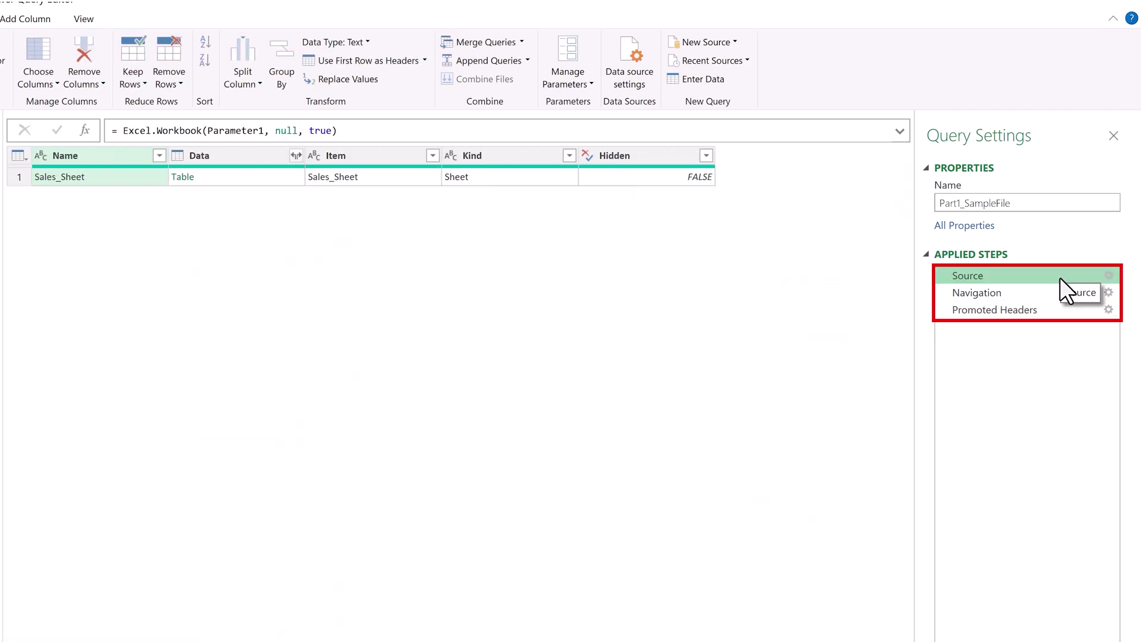
{"action": "left_click", "coordinate": [1056, 293]}
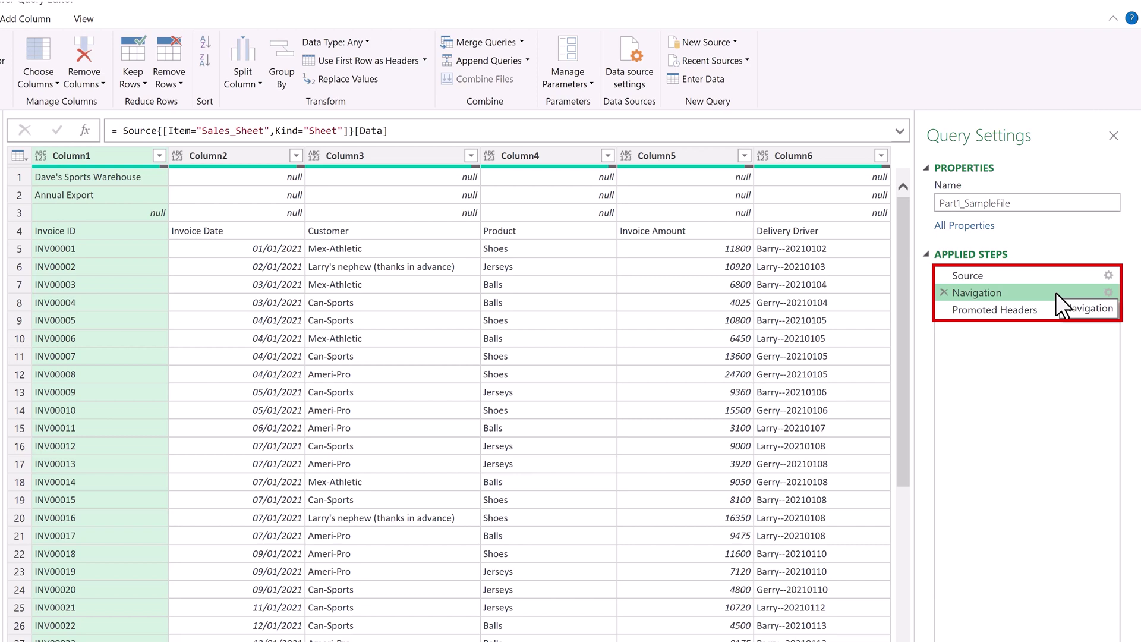
{"action": "left_click", "coordinate": [1059, 311]}
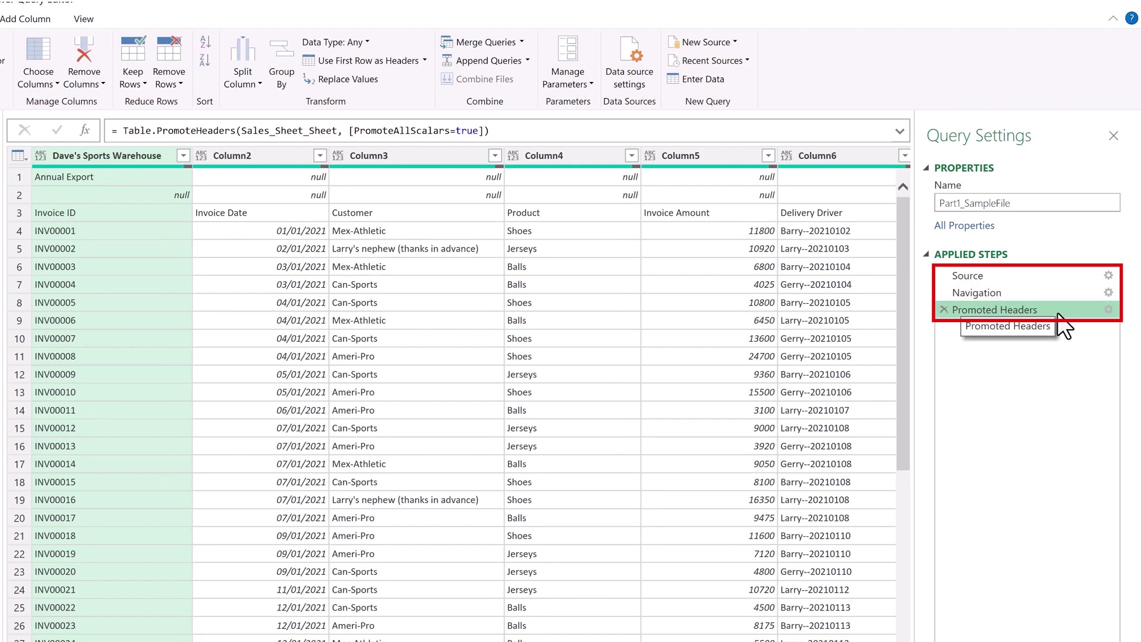
{"action": "left_click", "coordinate": [1090, 292]}
{"action": "left_click", "coordinate": [1093, 310]}
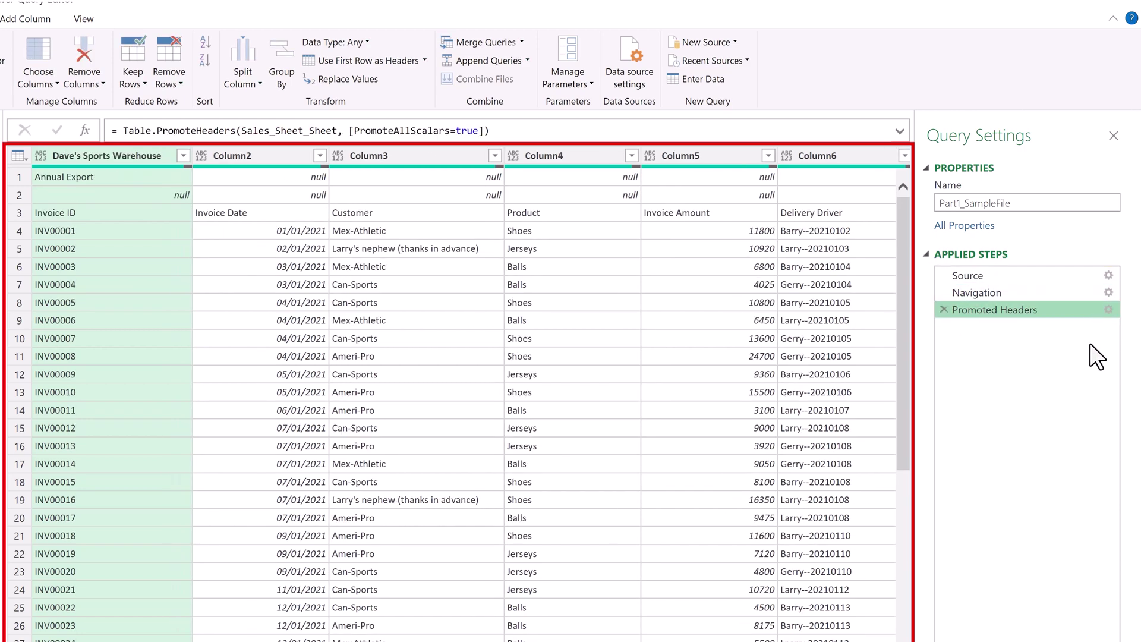
{"action": "left_click", "coordinate": [898, 129]}
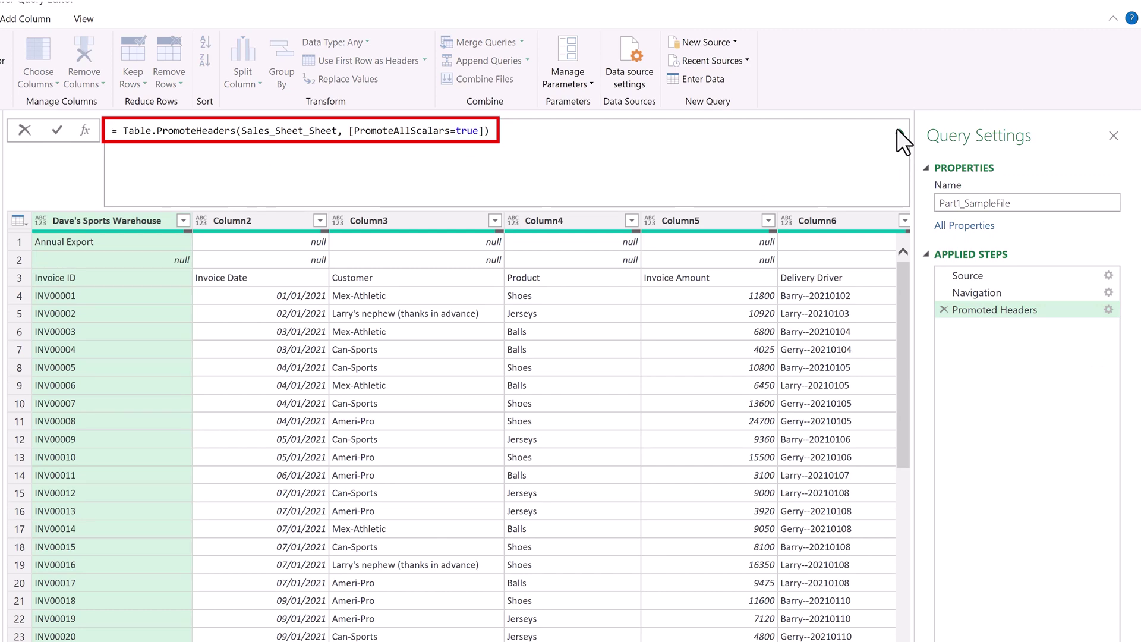
{"action": "left_click", "coordinate": [897, 129]}
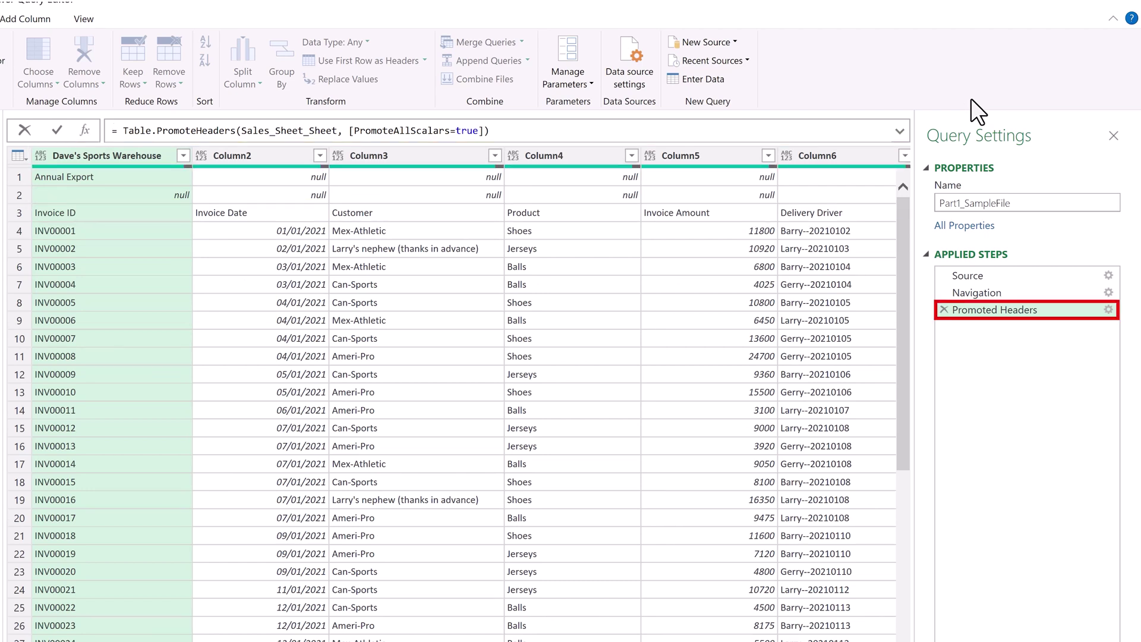
{"action": "left_click", "coordinate": [945, 309]}
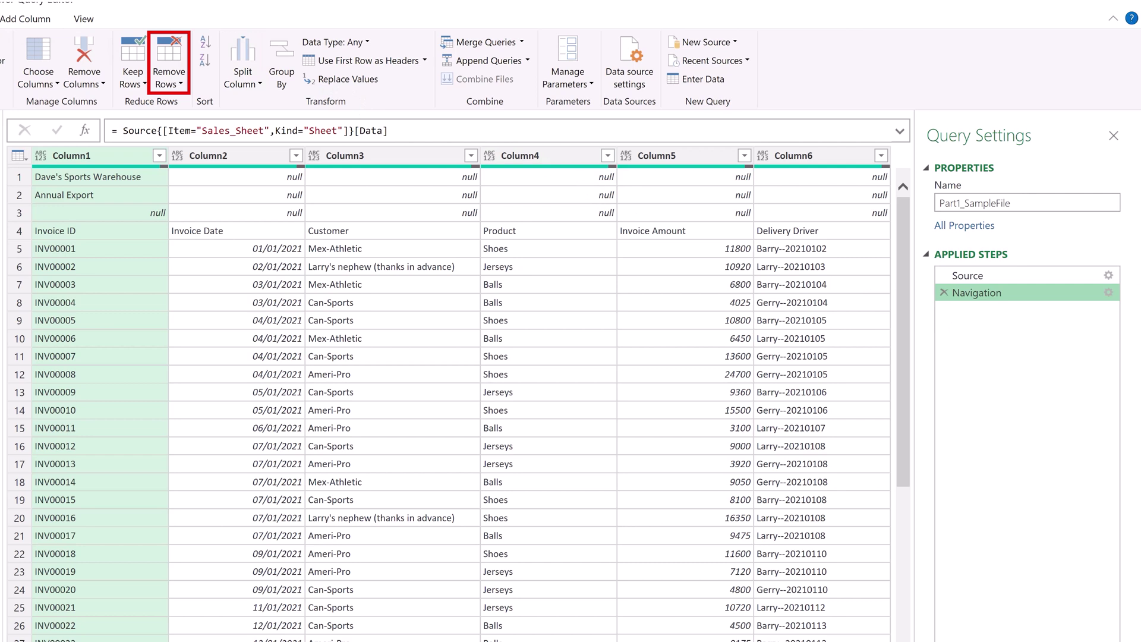
Remove the top 3 title rows and promote the first row to column headers
{"action": "left_click", "coordinate": [169, 74]}
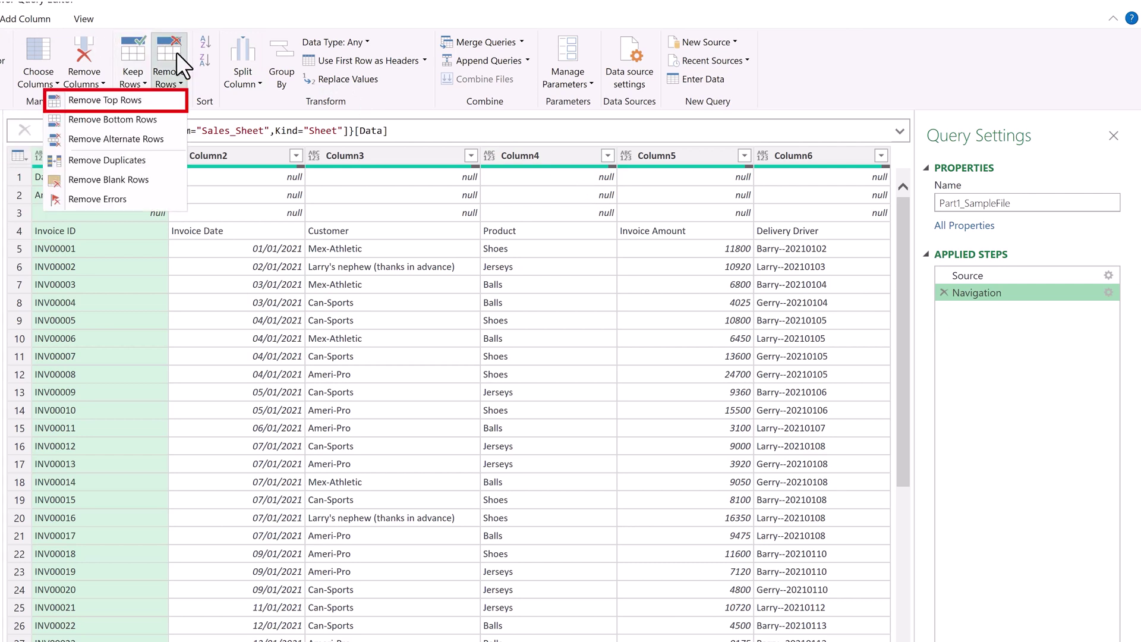
{"action": "left_click", "coordinate": [177, 98]}
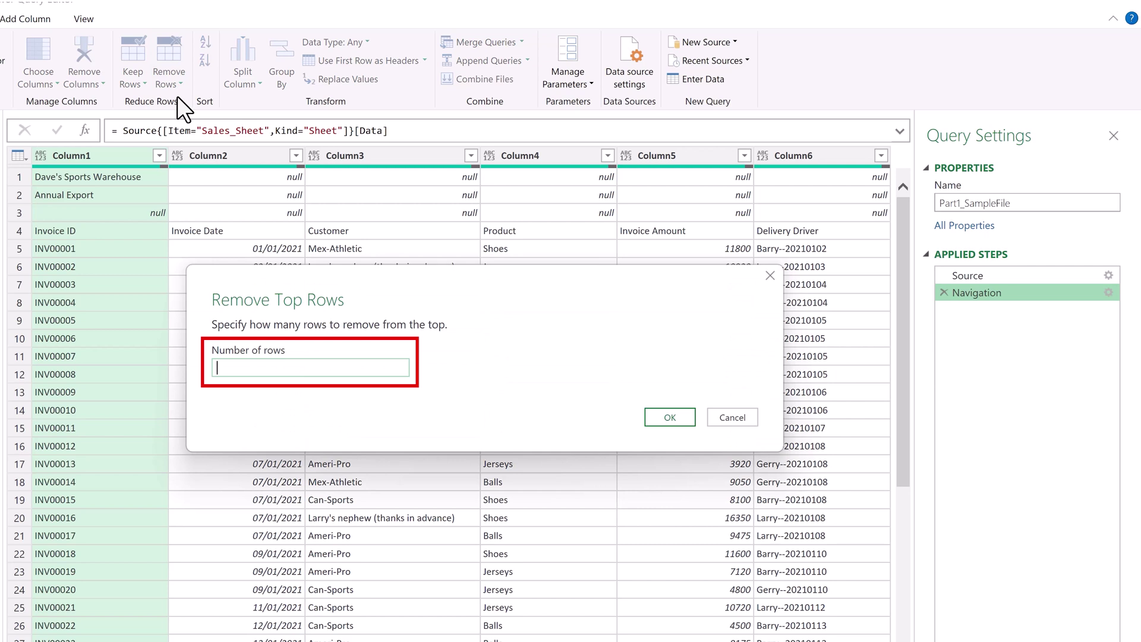
{"action": "type", "text": "3"}
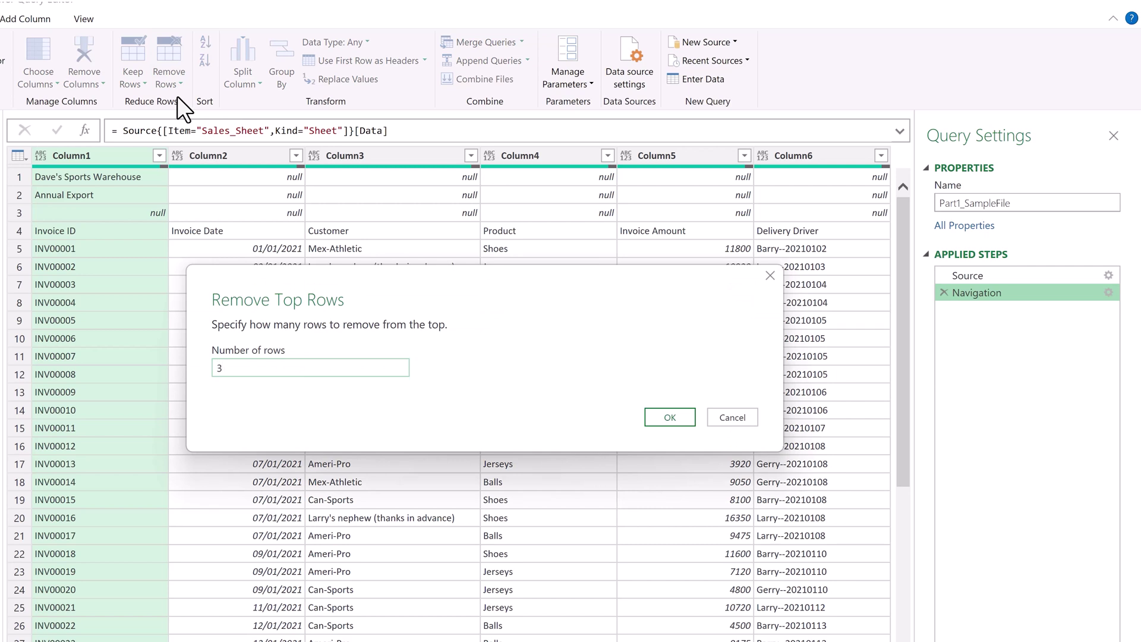
{"action": "left_click", "coordinate": [653, 419]}
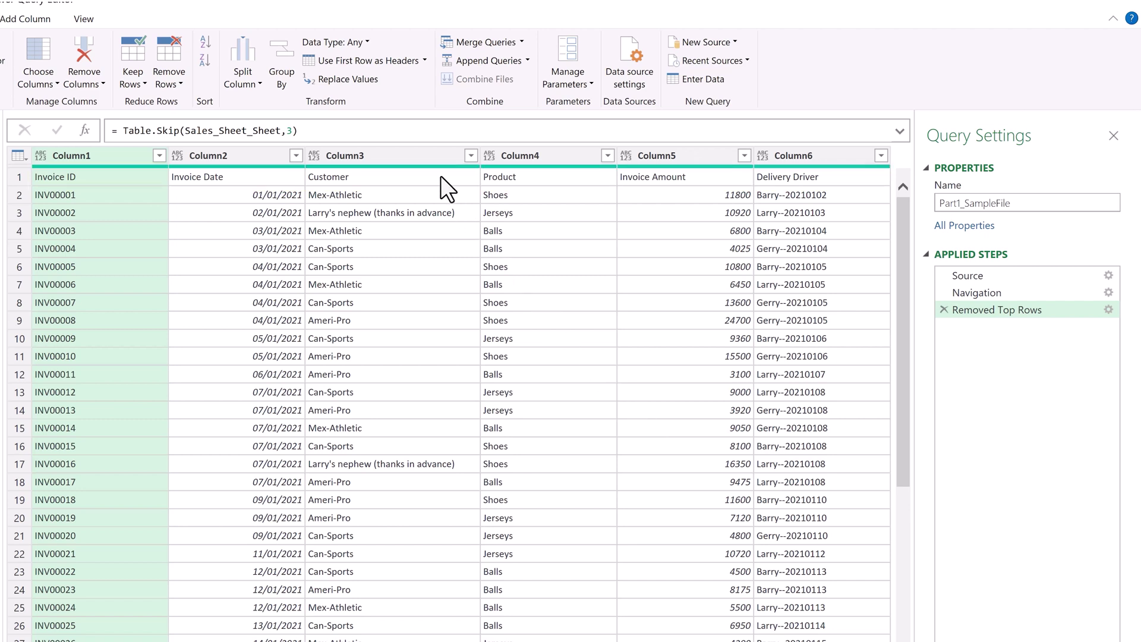
{"action": "left_click", "coordinate": [398, 64]}
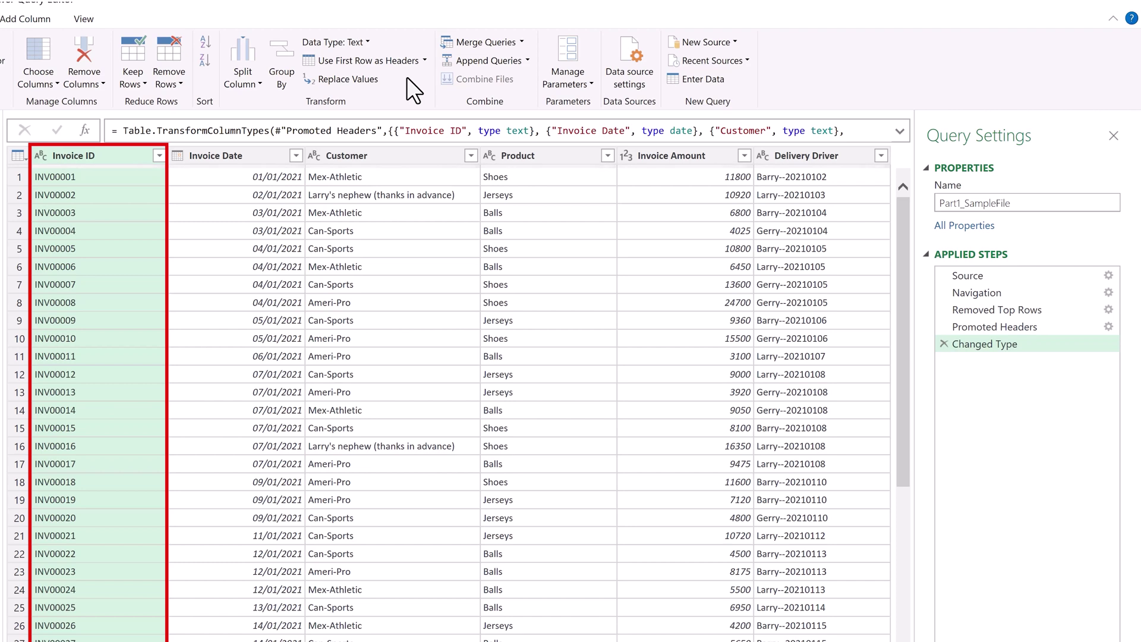
{"action": "right_click", "coordinate": [129, 157]}
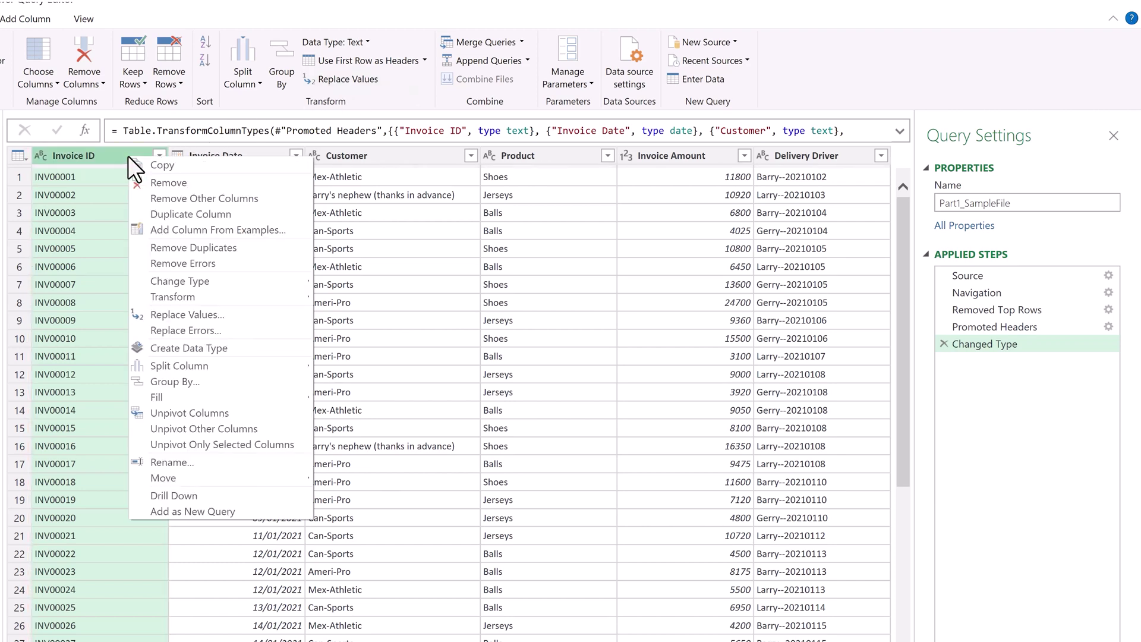
Delete the Invoice ID column and filter the Customer column to exclude the nephew customer's rows
{"action": "left_click", "coordinate": [231, 181]}
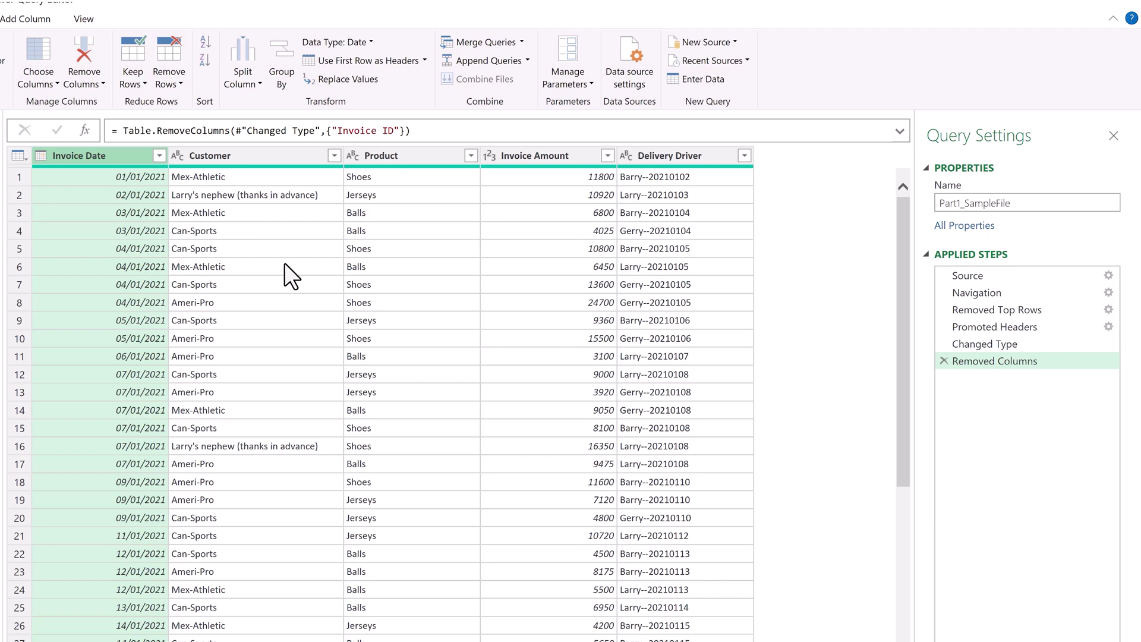
{"action": "left_click", "coordinate": [334, 157]}
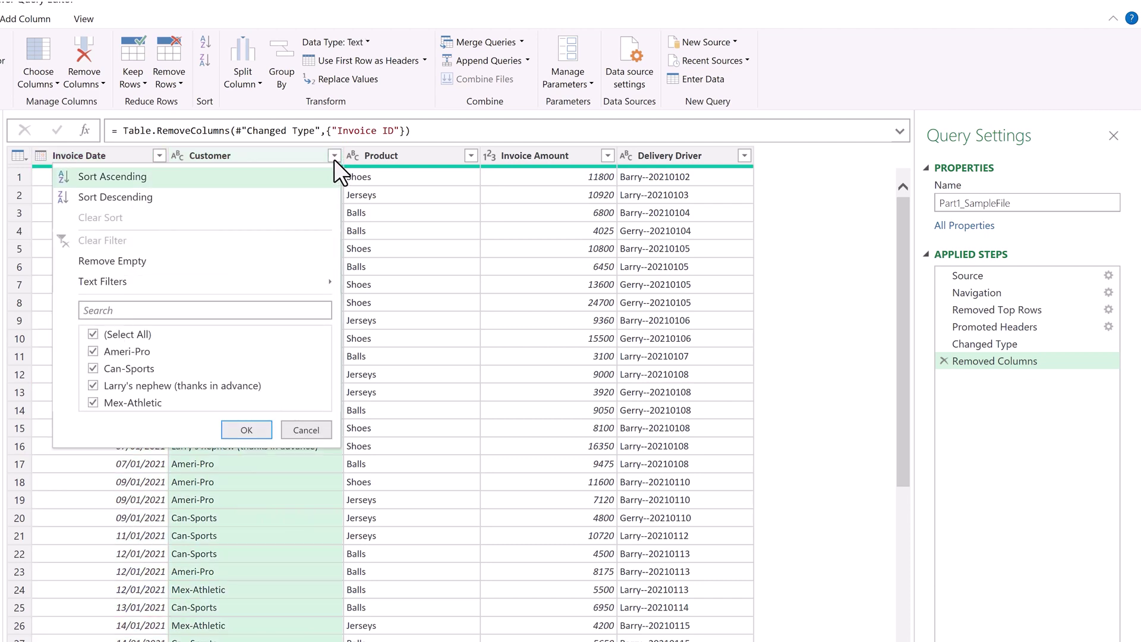
{"action": "left_click", "coordinate": [98, 386]}
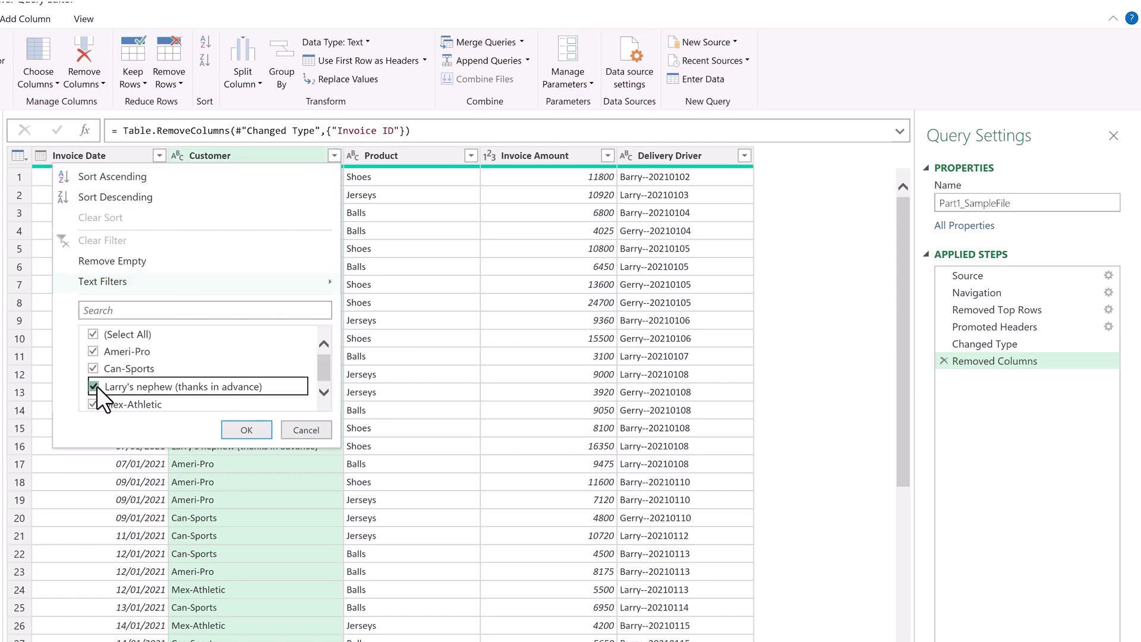
{"action": "left_click", "coordinate": [227, 426]}
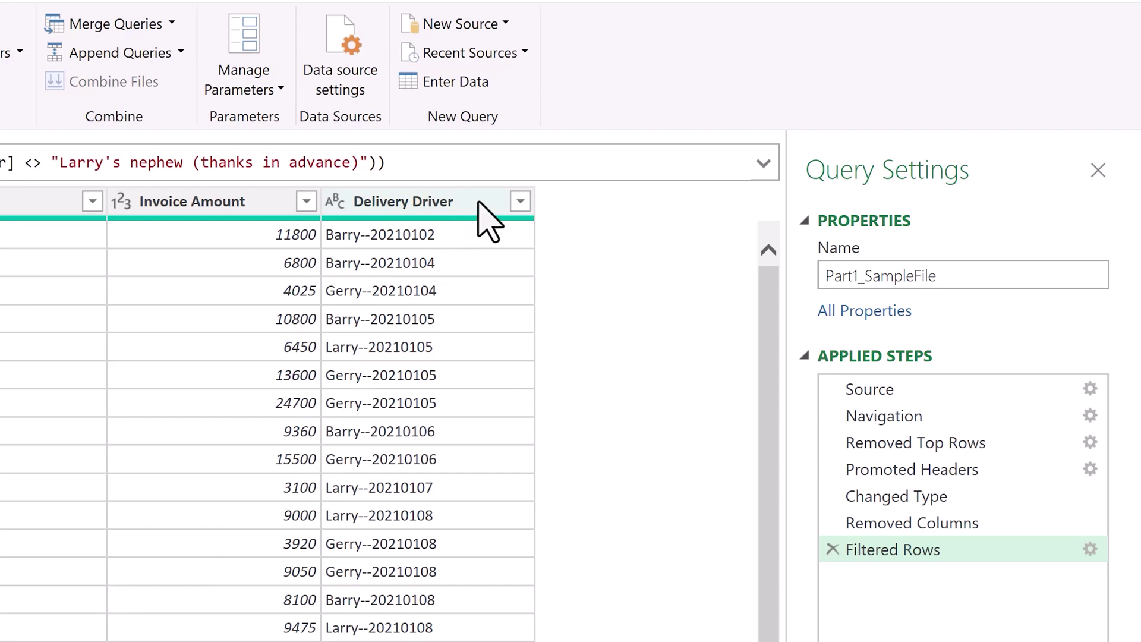
{"action": "right_click", "coordinate": [488, 221]}
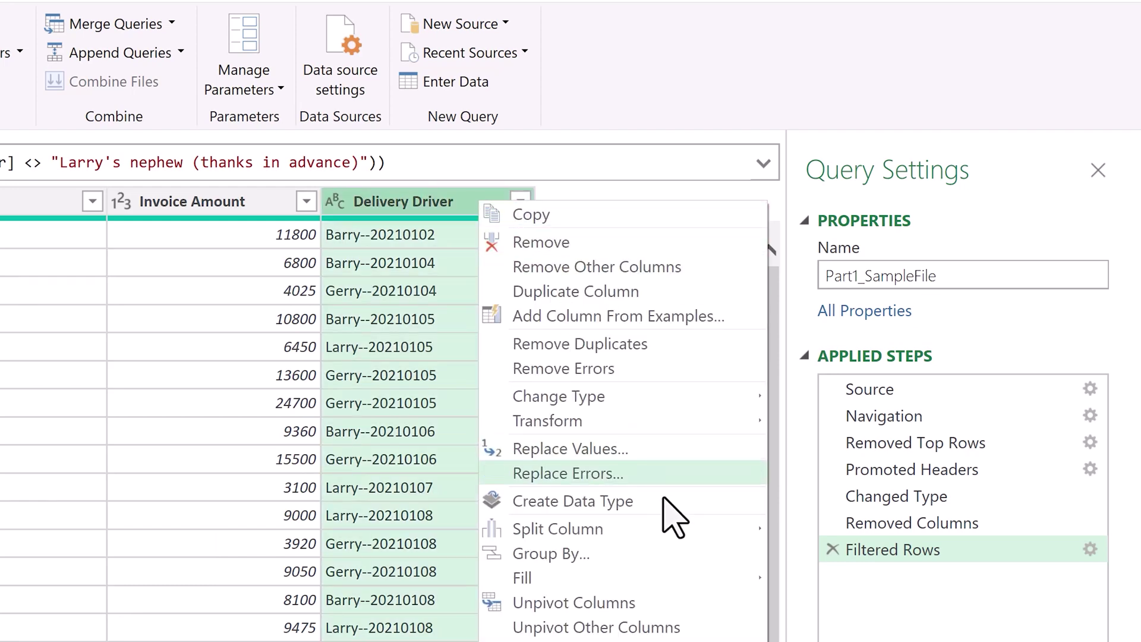
Split Delivery Driver at each '--' into a name column and a date-code column
{"action": "mouse_move", "coordinate": [690, 527]}
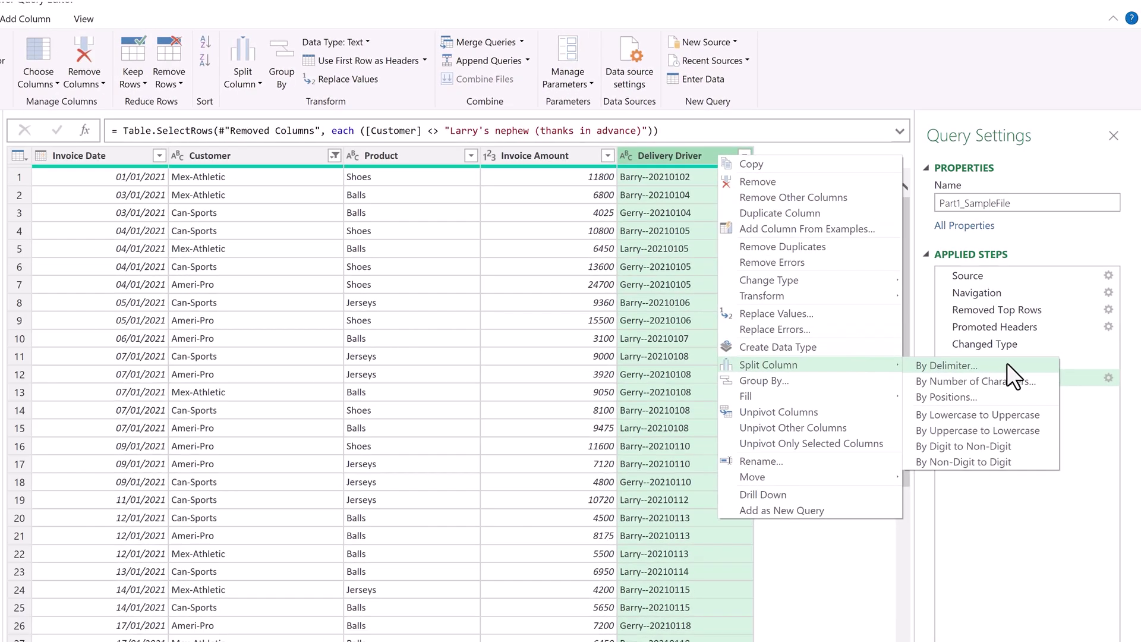
{"action": "left_click", "coordinate": [1007, 363]}
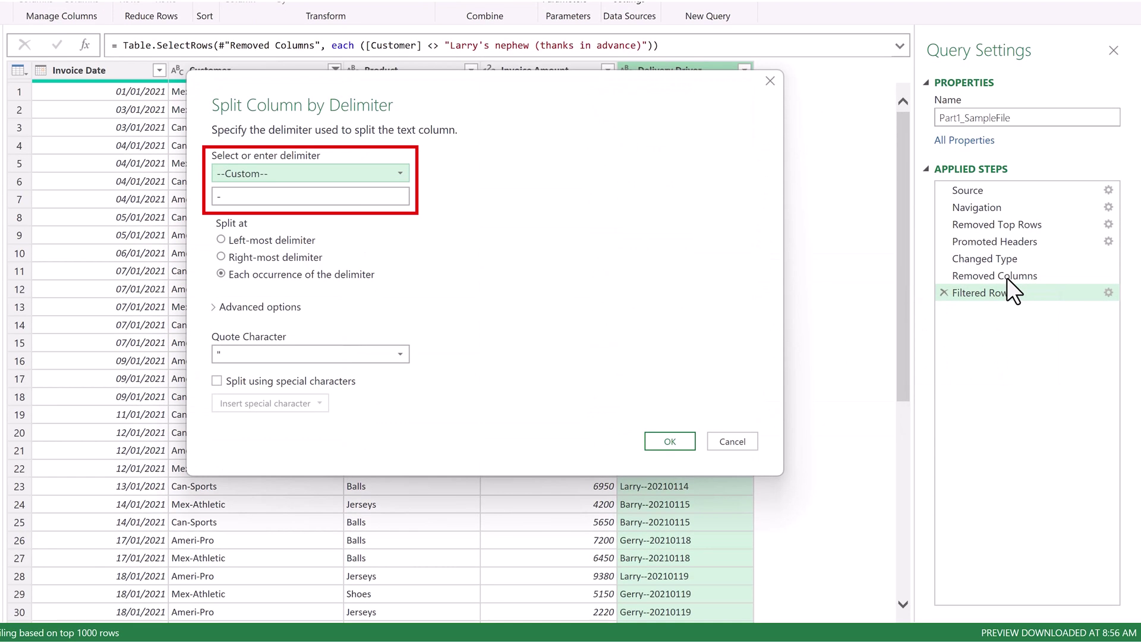
{"action": "left_click", "coordinate": [368, 197]}
{"action": "type", "text": "--"}
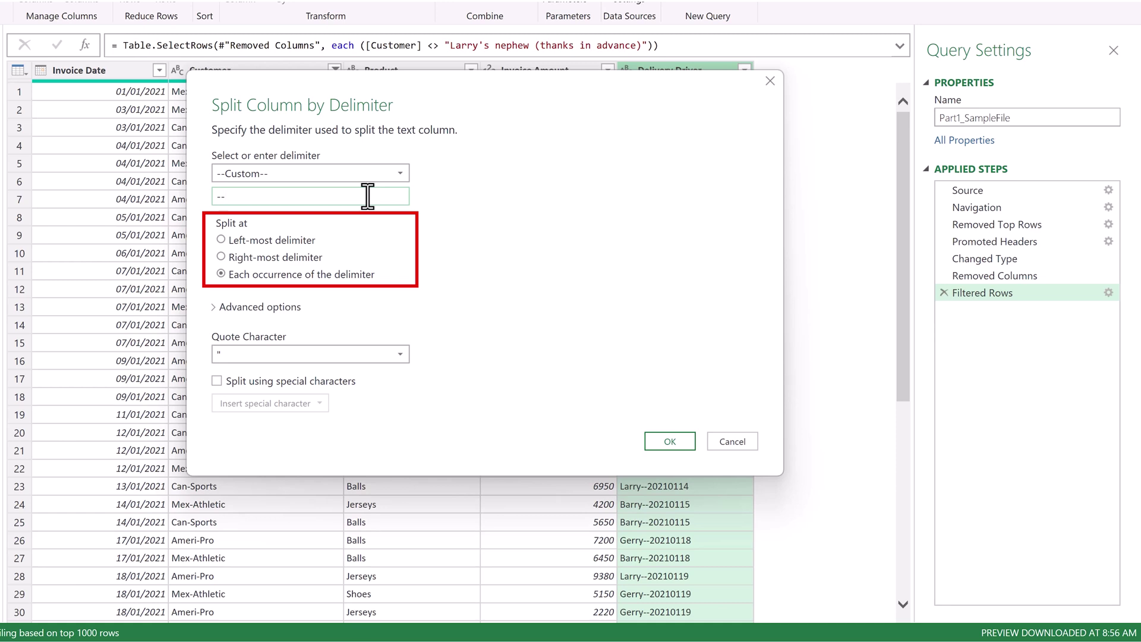
{"action": "left_click", "coordinate": [648, 445]}
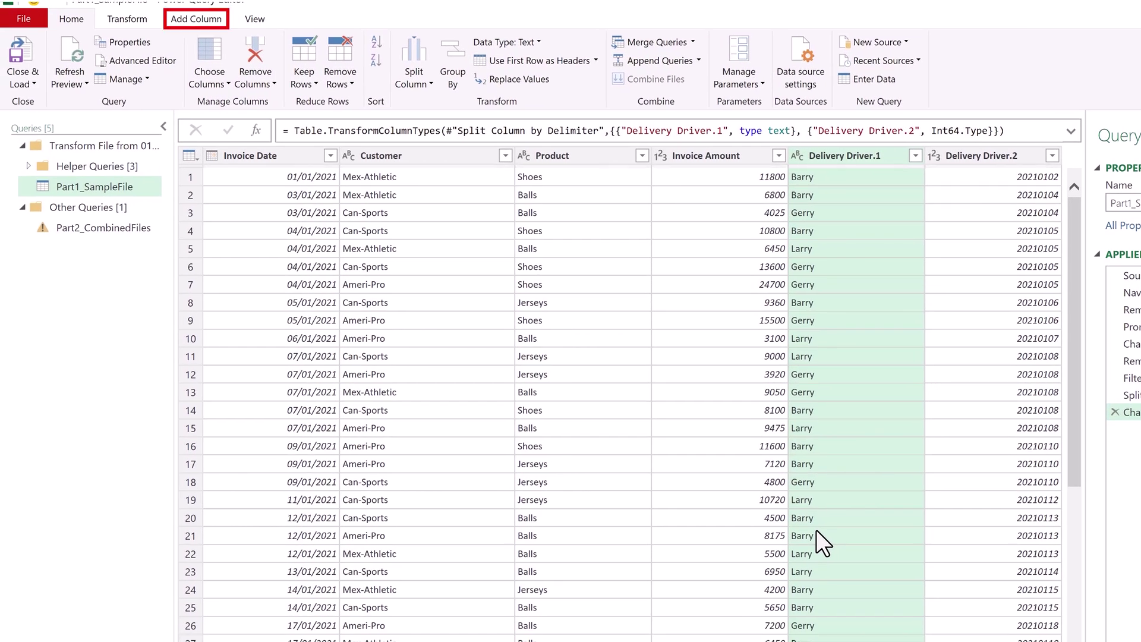
Add a Date column from examples, entering 02/01/2021 to convert the Delivery Driver.2 codes
{"action": "left_click", "coordinate": [226, 16]}
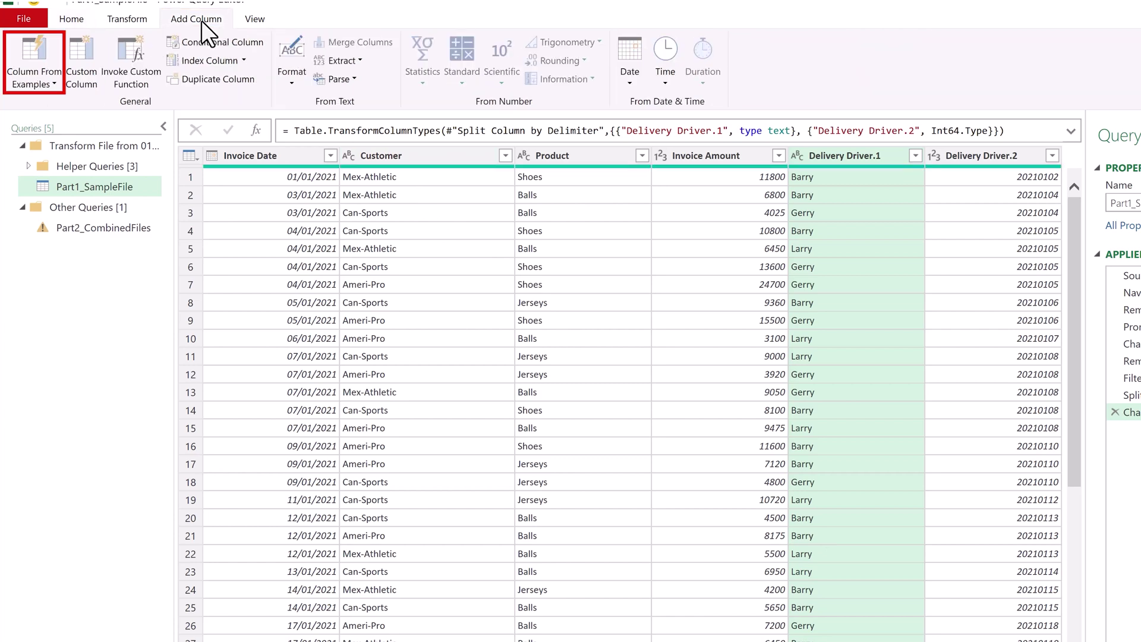
{"action": "left_click", "coordinate": [27, 44]}
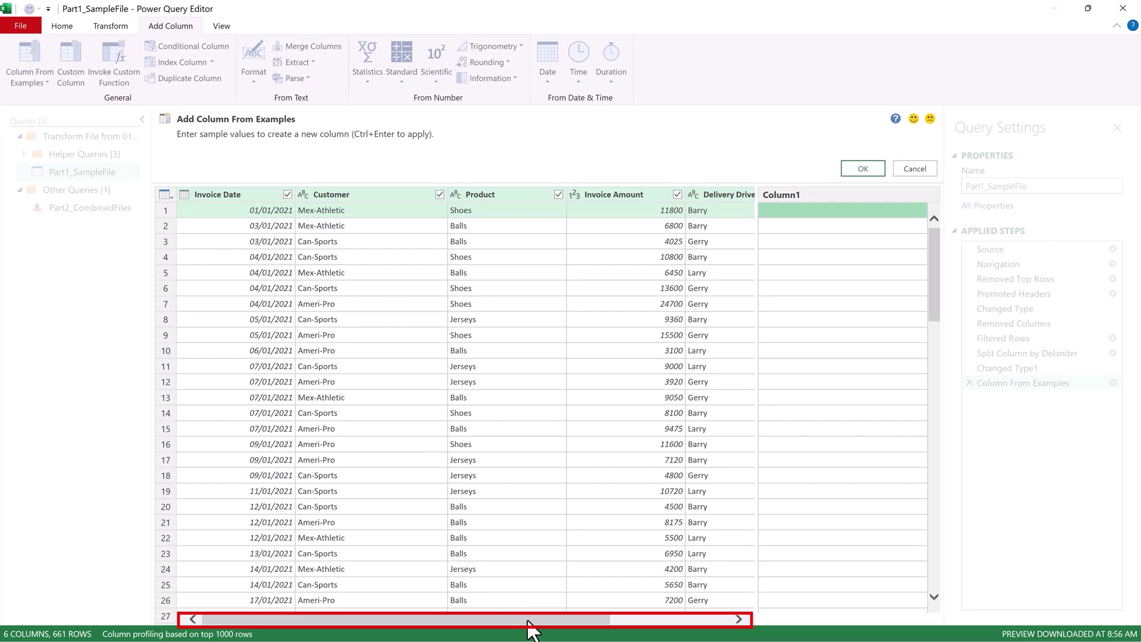
{"action": "left_click_drag", "start_coordinate": [529, 624], "coordinate": [667, 630]}
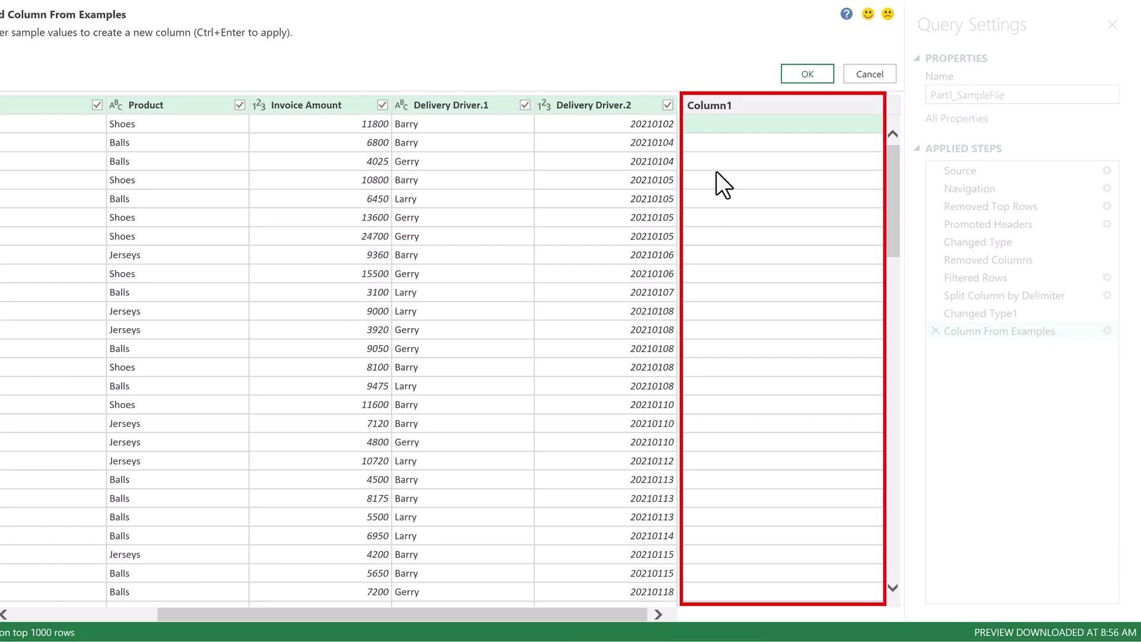
{"action": "left_click", "coordinate": [730, 120]}
{"action": "left_click", "coordinate": [730, 120]}
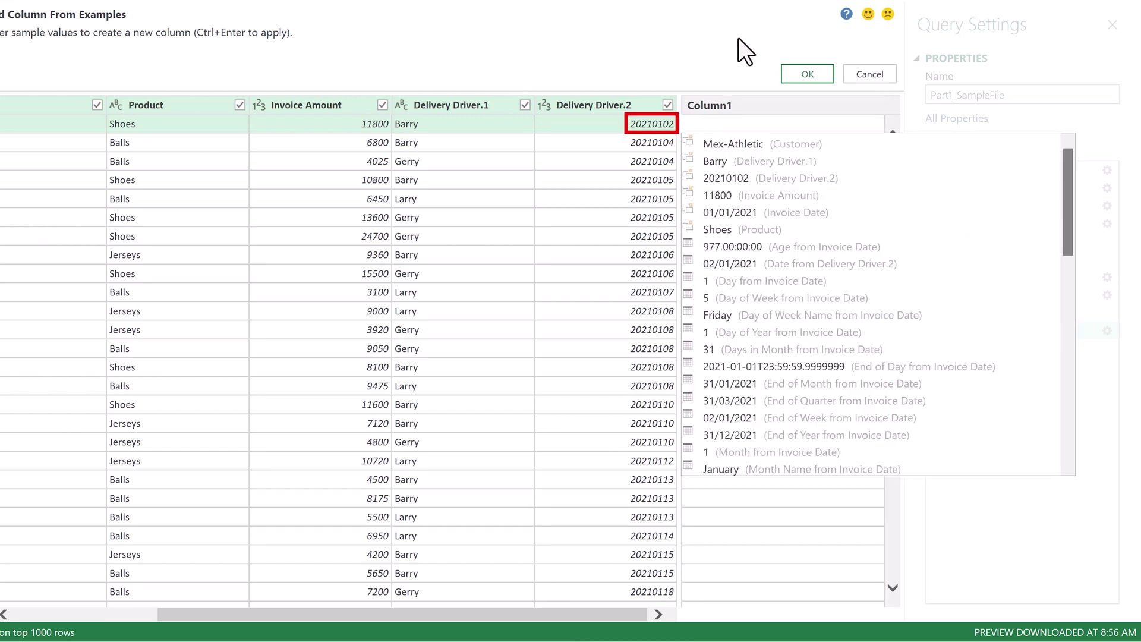
{"action": "type", "text": "02"}
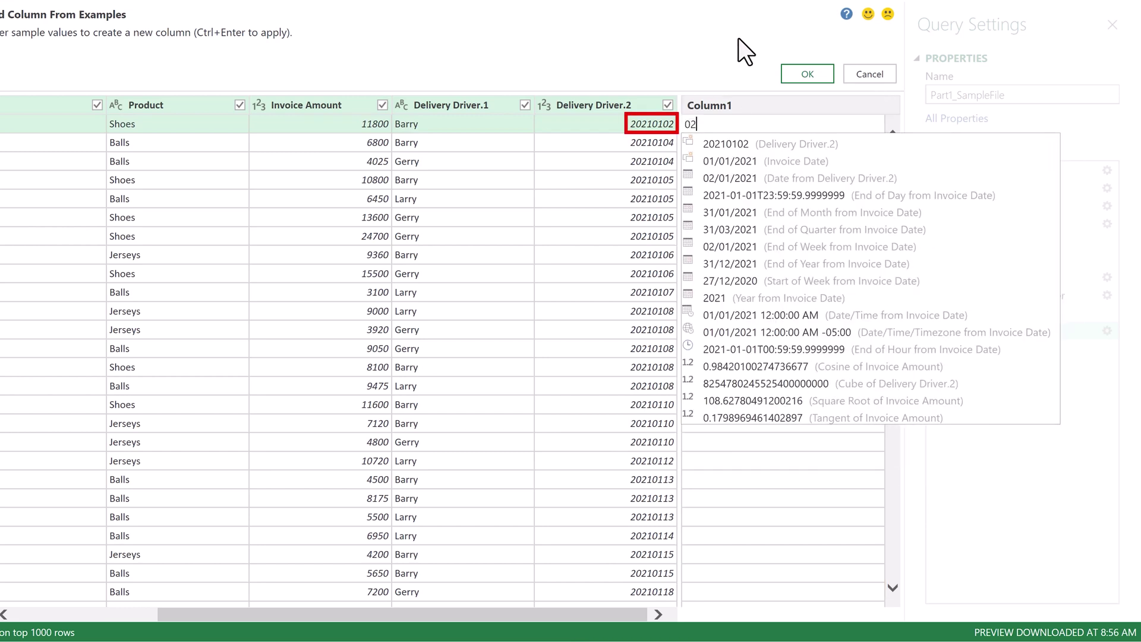
{"action": "type", "text": "/01/2021"}
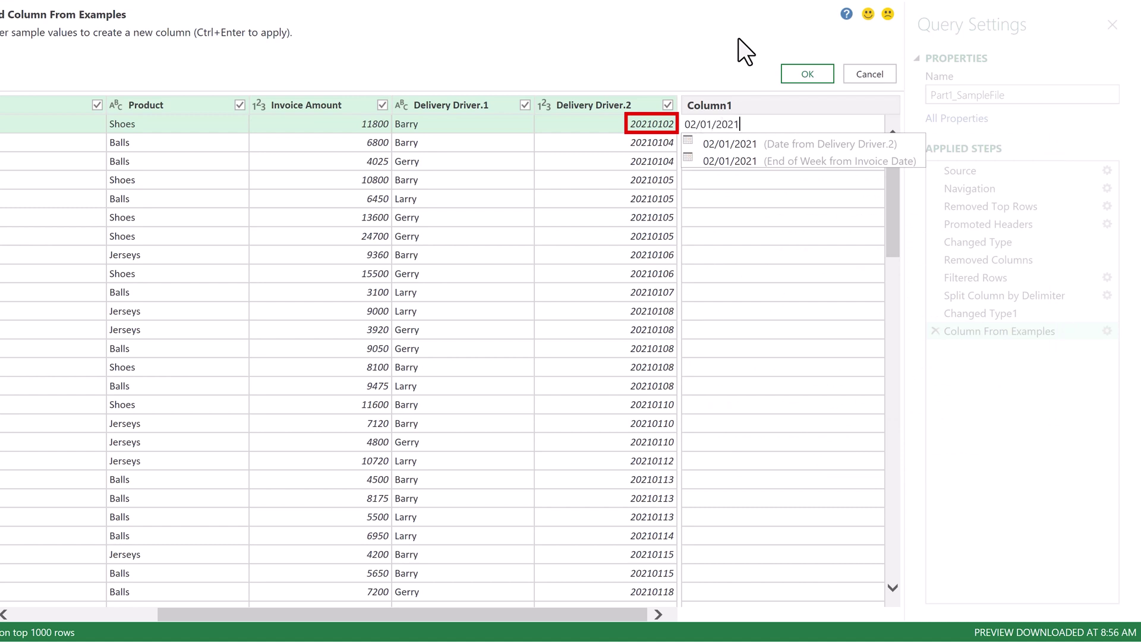
{"action": "key", "text": "Return"}
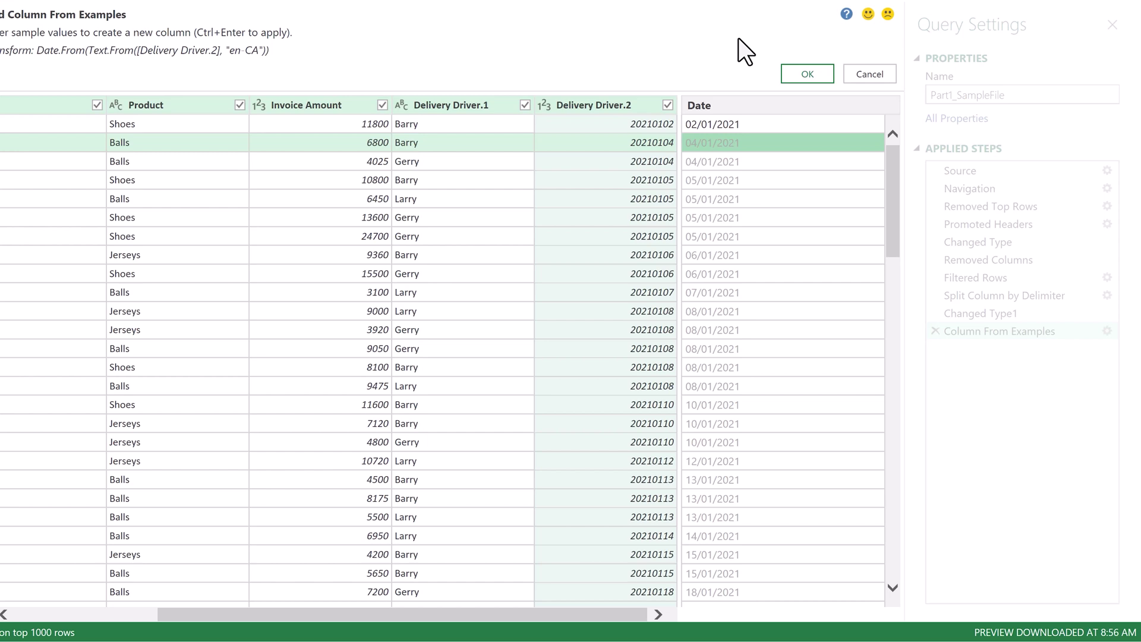
{"action": "left_click", "coordinate": [791, 73]}
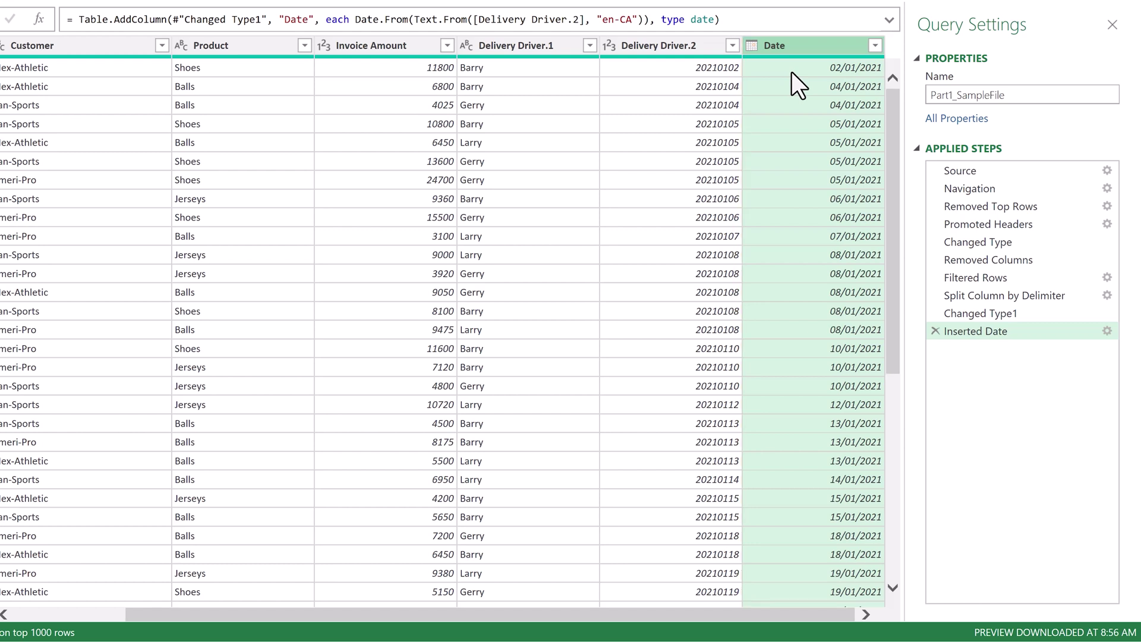
Delete Delivery Driver.2, rename Delivery Driver.1 to Delivery Driver and Date to Delivery Date
{"action": "right_click", "coordinate": [714, 47]}
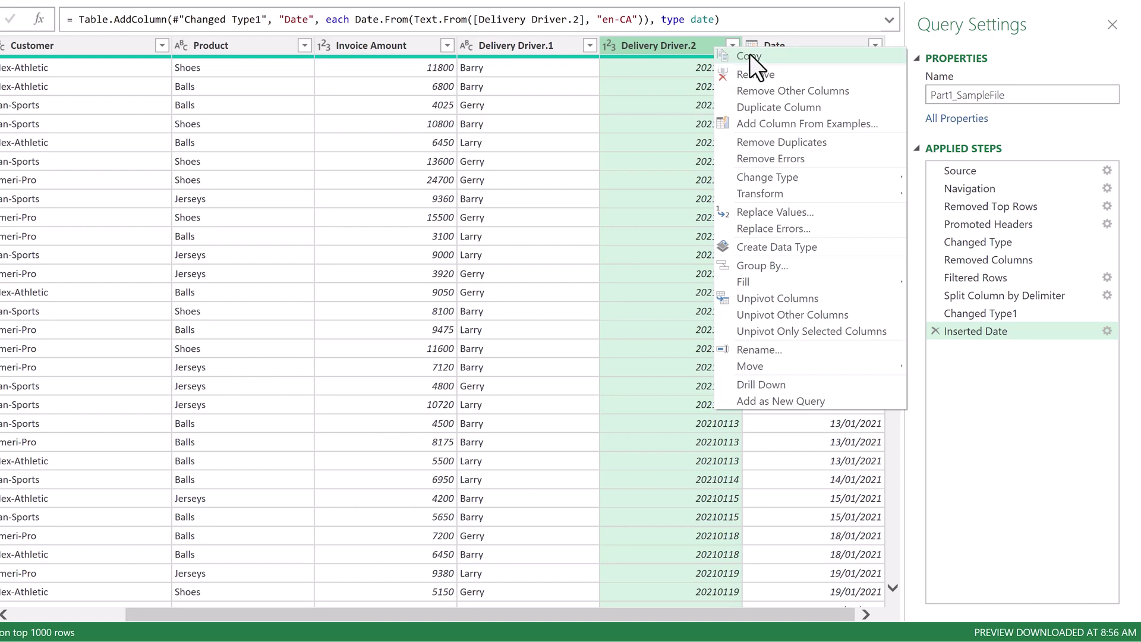
{"action": "left_click", "coordinate": [811, 73]}
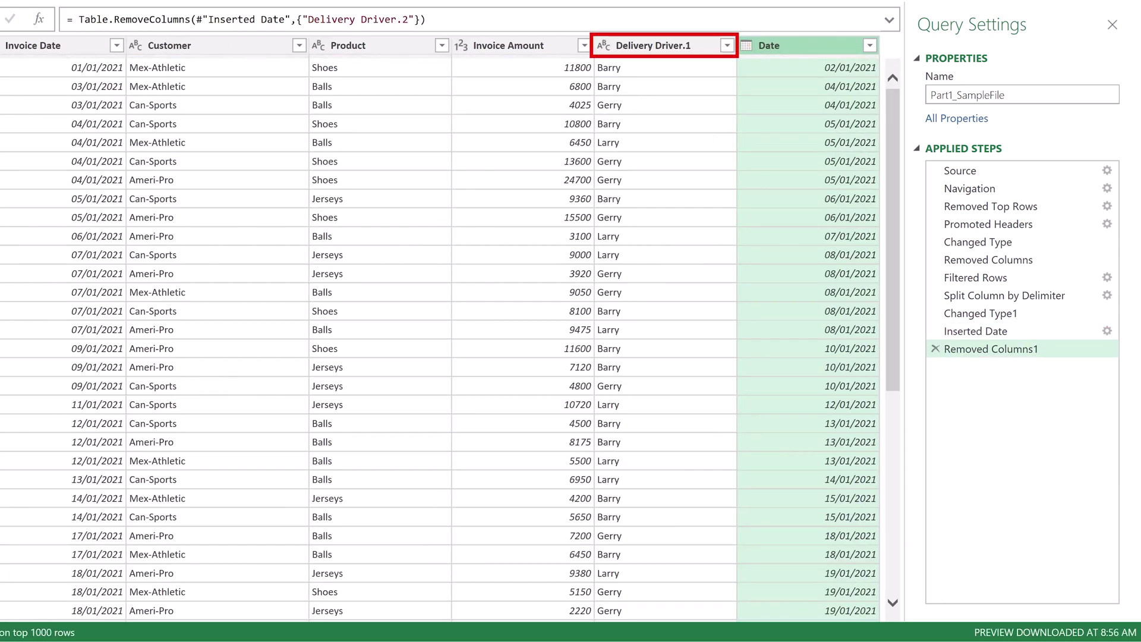
{"action": "double_click", "coordinate": [679, 60]}
{"action": "left_click", "coordinate": [698, 47]}
{"action": "key", "text": "BackSpace"}
{"action": "key", "text": "BackSpace"}
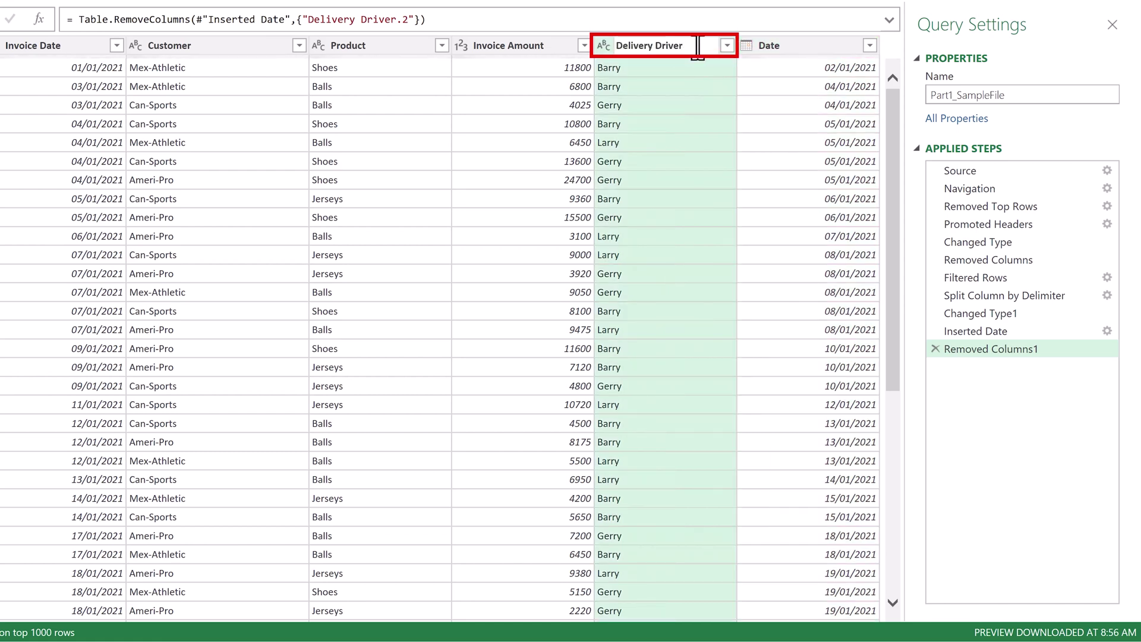
{"action": "key", "text": "Return"}
{"action": "left_click", "coordinate": [758, 48]}
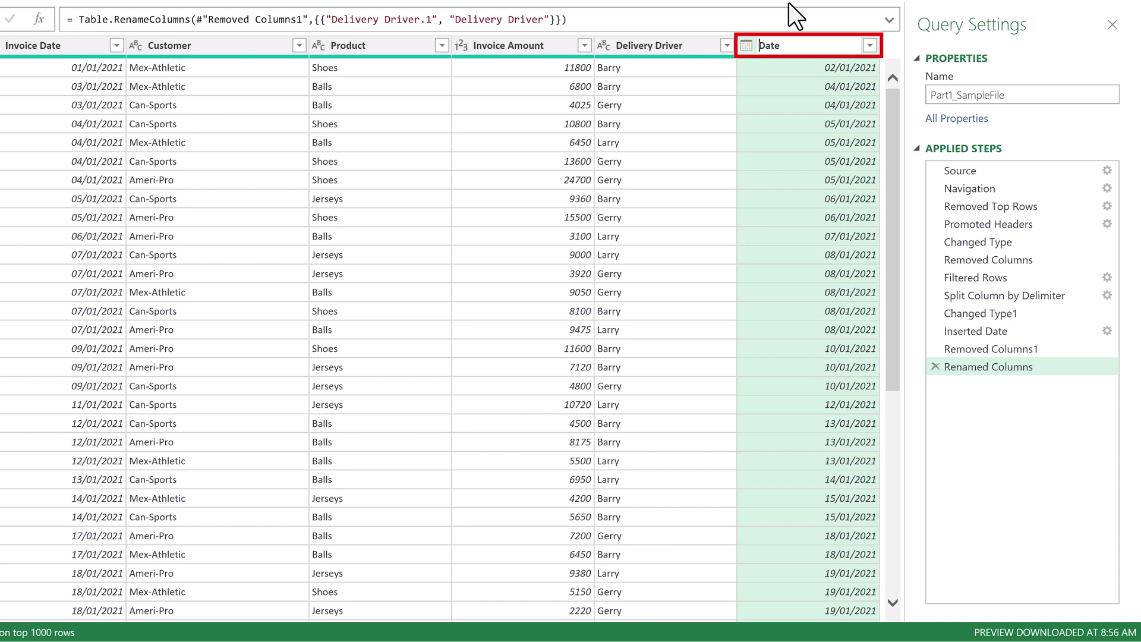
{"action": "type", "text": "Delivery"}
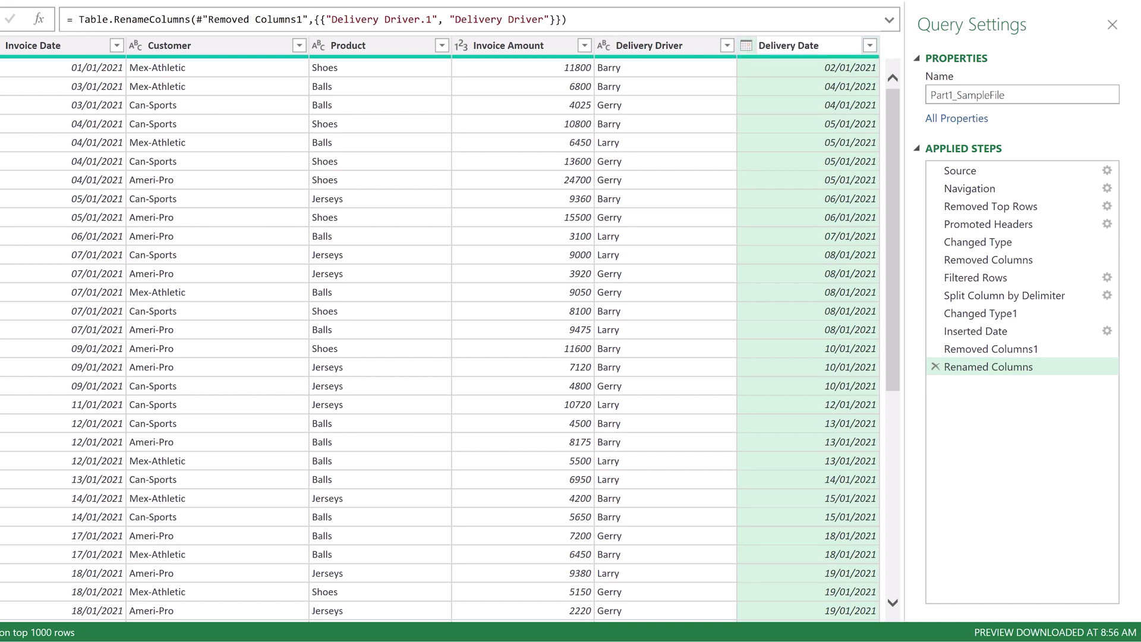
{"action": "key", "text": "Return"}
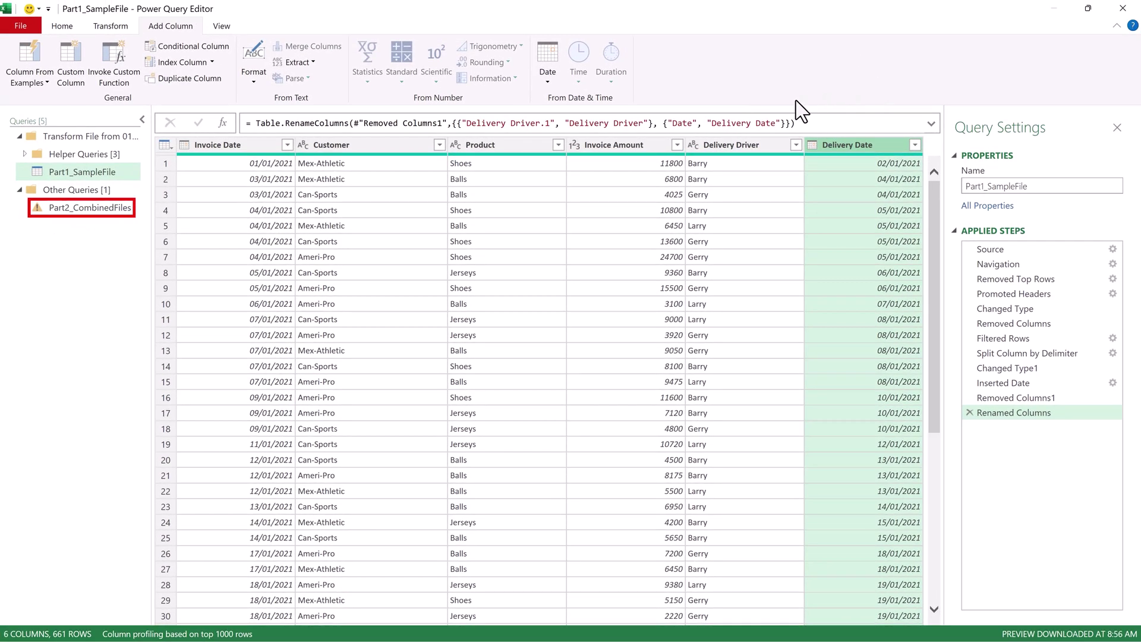
In Part2_CombinedFiles, inspect the formula and delete the erroring Changed Type step
{"action": "left_click", "coordinate": [38, 211]}
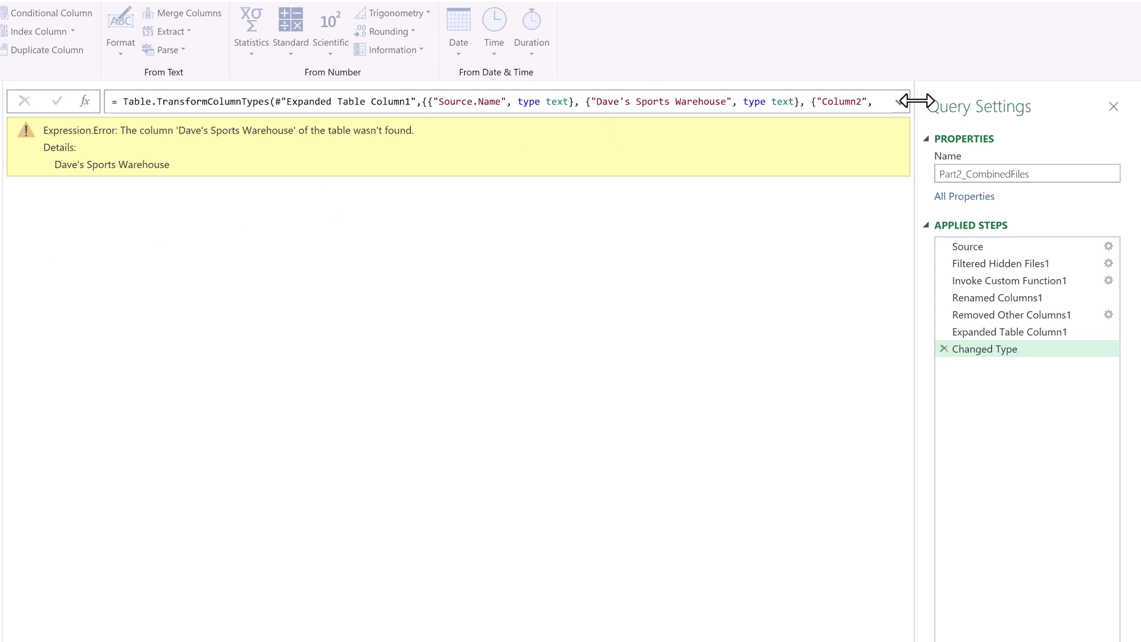
{"action": "left_click", "coordinate": [901, 103]}
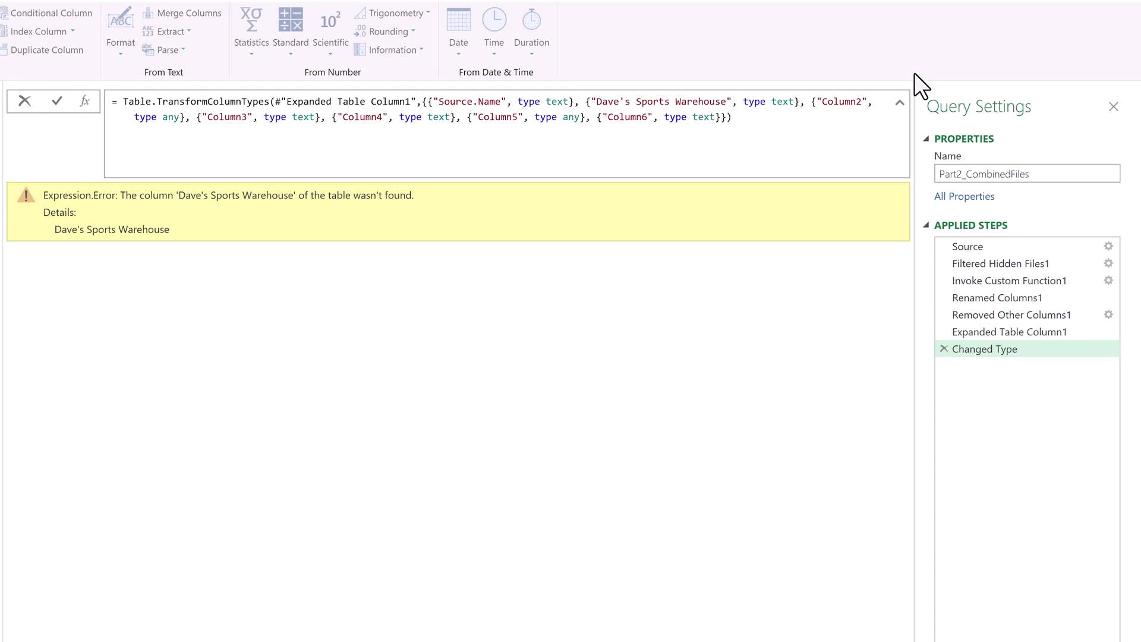
{"action": "left_click", "coordinate": [900, 103]}
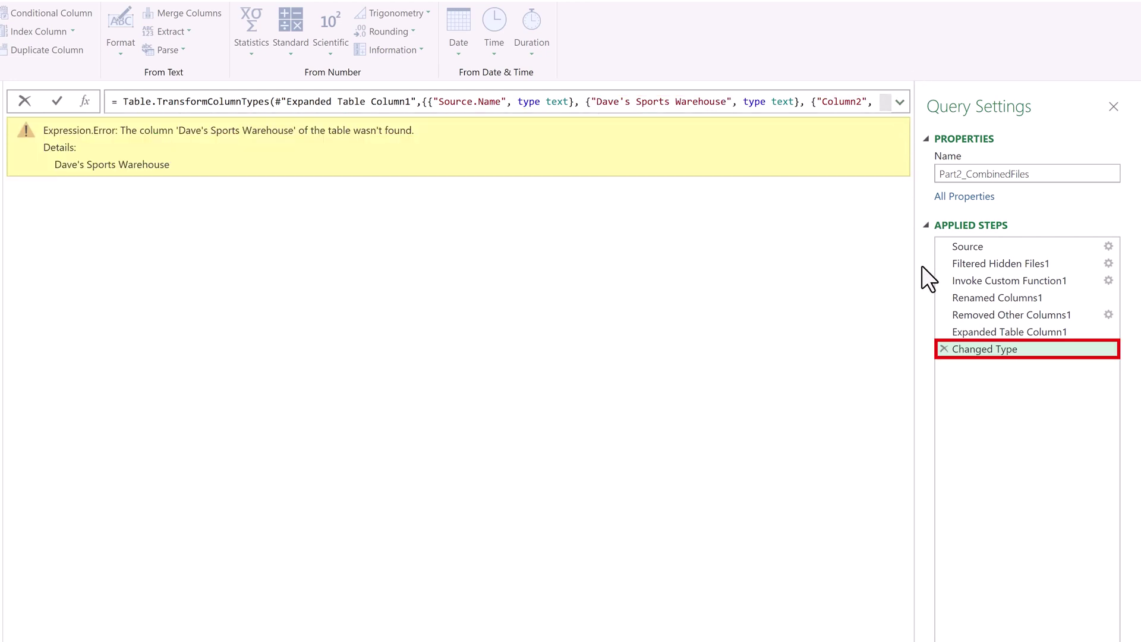
{"action": "left_click", "coordinate": [947, 355]}
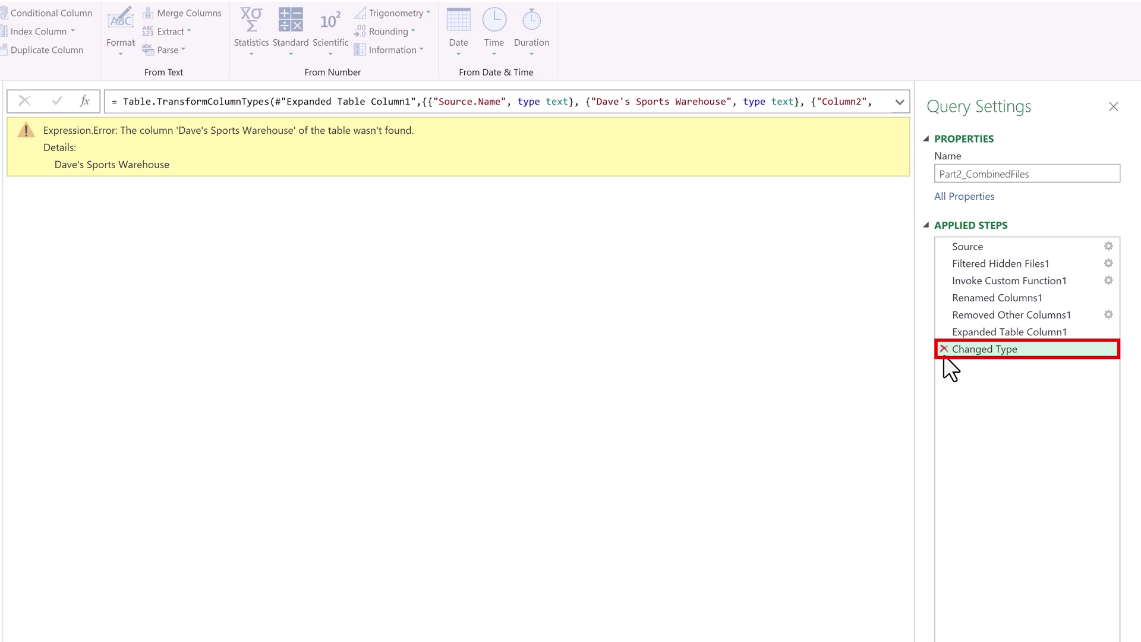
{"action": "left_click", "coordinate": [944, 349]}
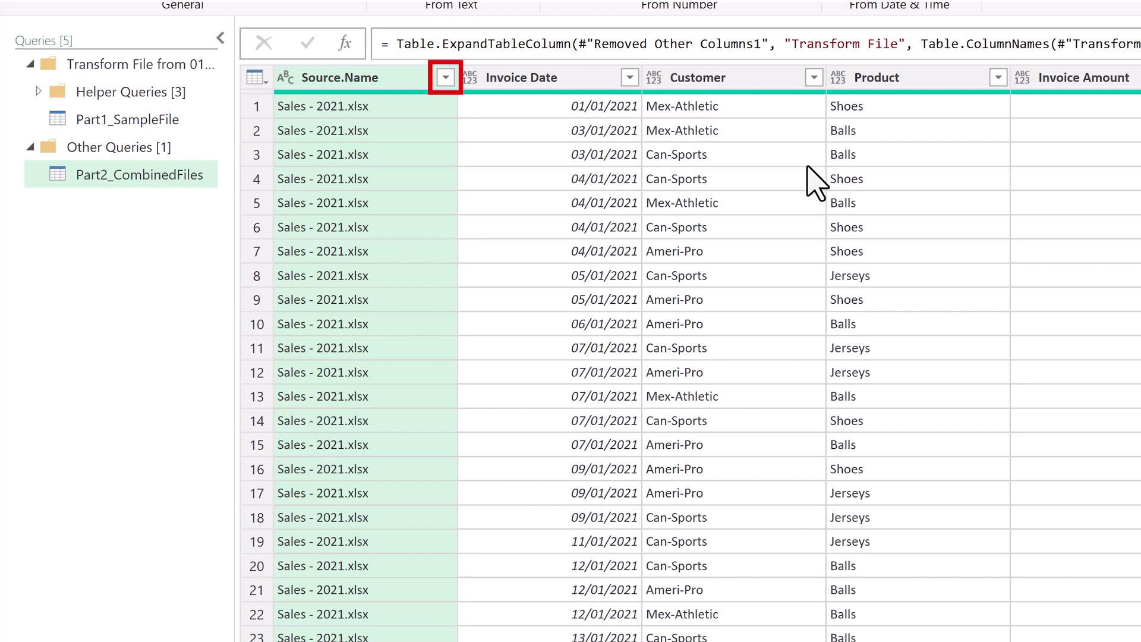
Check the Source.Name filter lists the 2021, 2022 and 2023 files, then remove the Source.Name column
{"action": "left_click", "coordinate": [446, 78]}
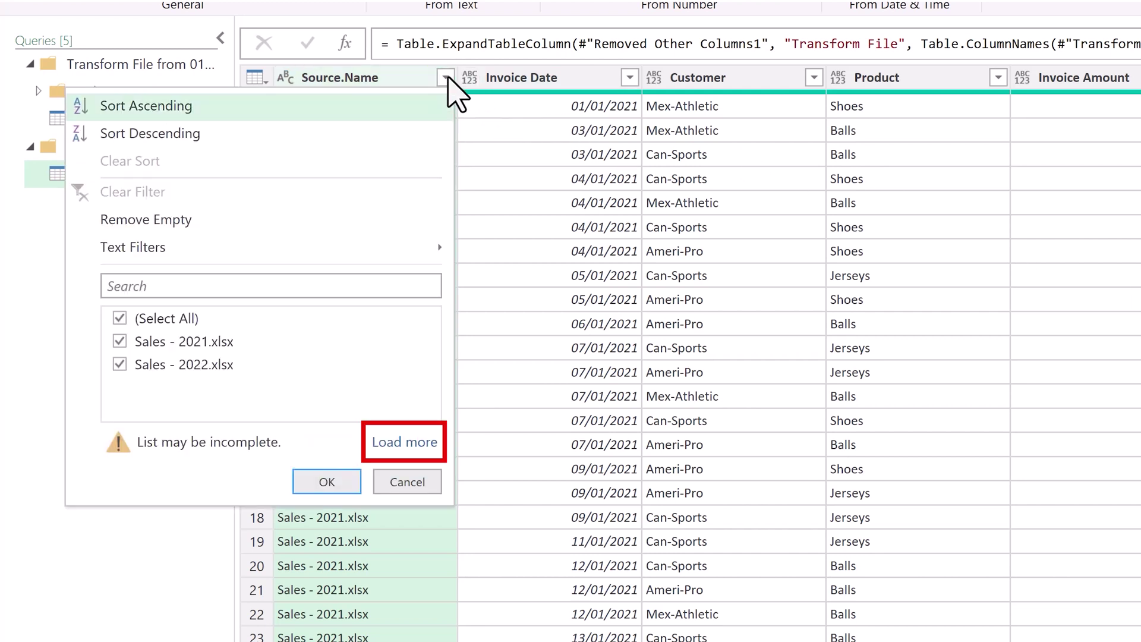
{"action": "left_click", "coordinate": [405, 442]}
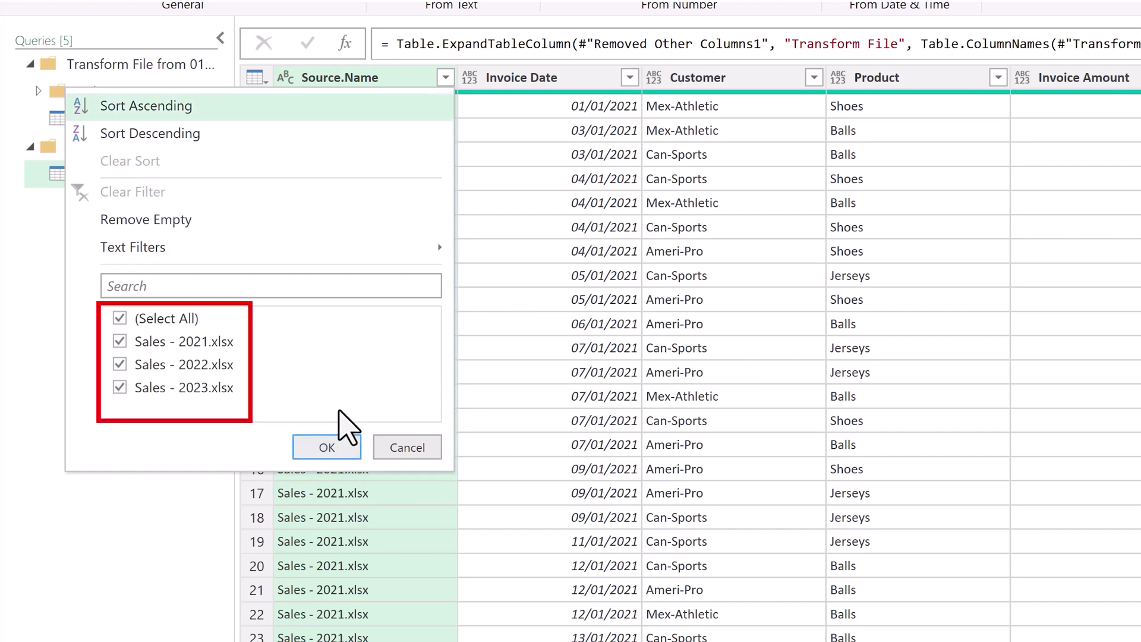
{"action": "left_click", "coordinate": [346, 449]}
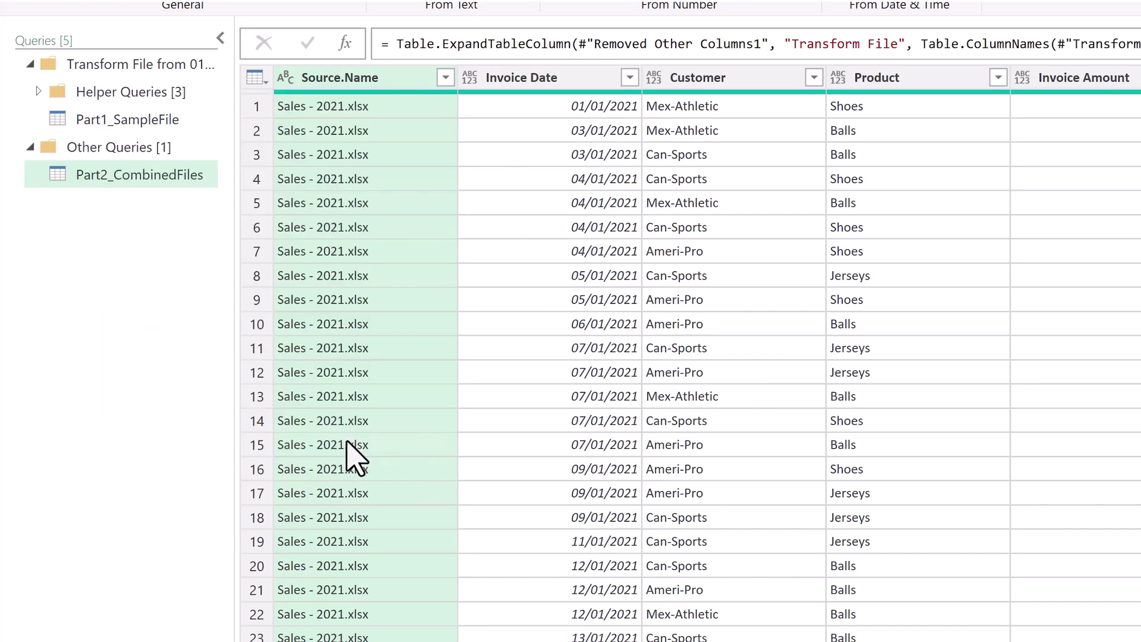
{"action": "right_click", "coordinate": [415, 78]}
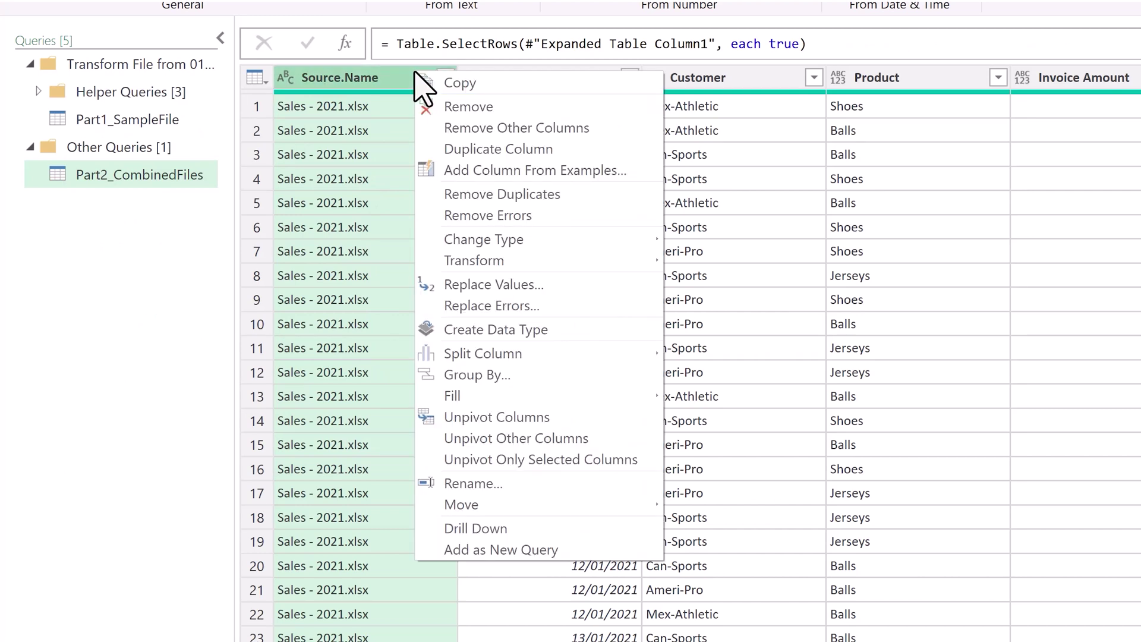
{"action": "left_click", "coordinate": [554, 107]}
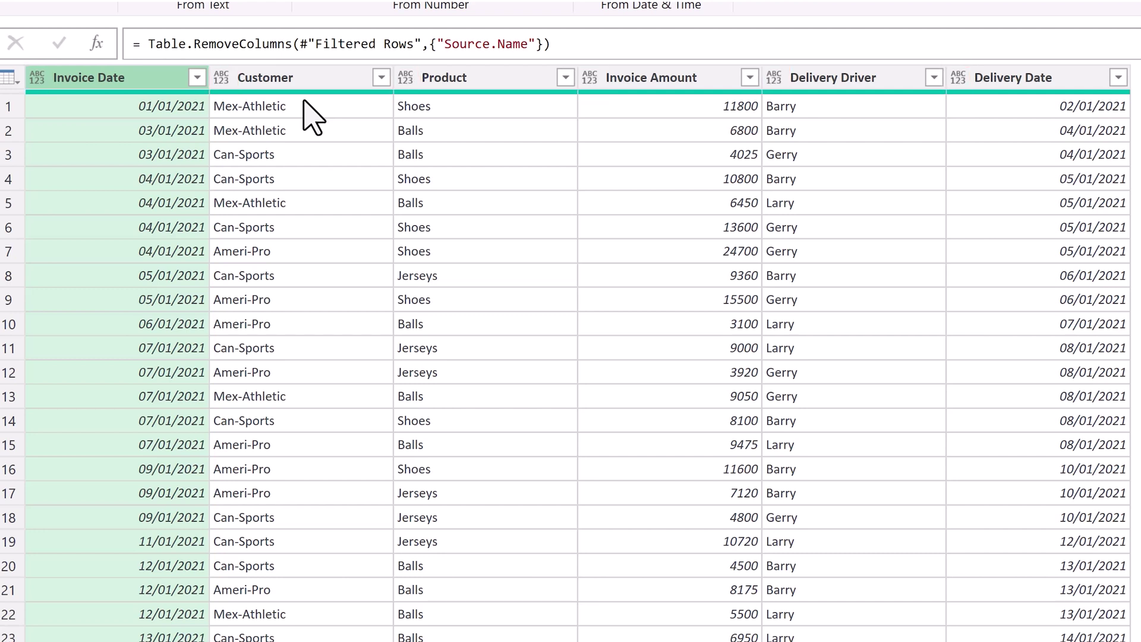
Dismiss the Invoice Date type menu and select all six columns, Invoice Date through Delivery Date
{"action": "left_click", "coordinate": [37, 77]}
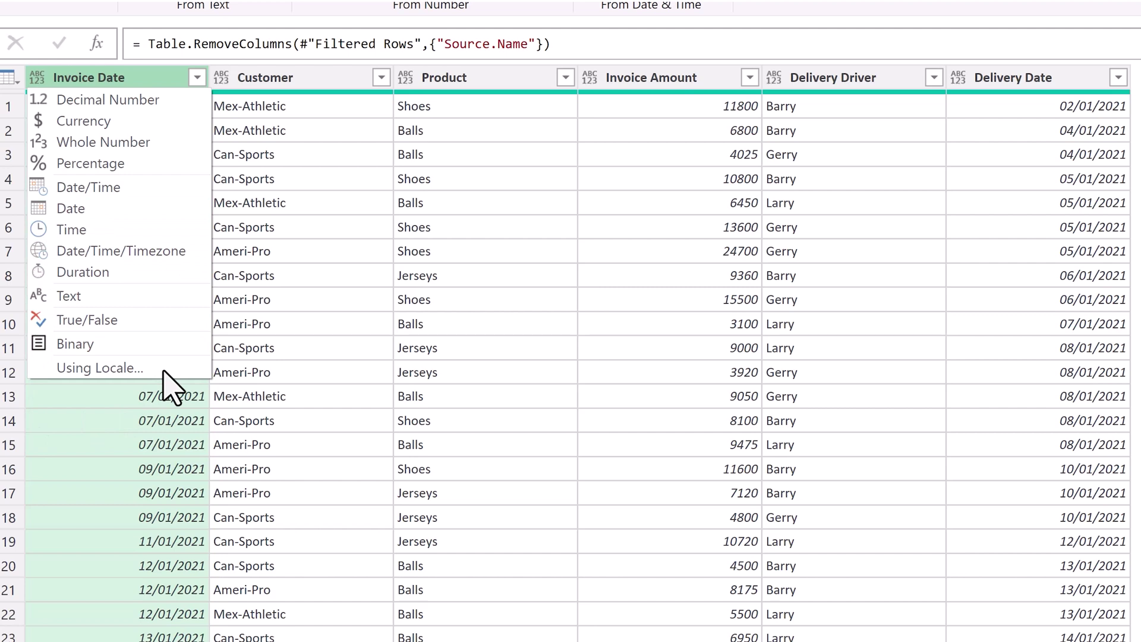
{"action": "left_click", "coordinate": [342, 227]}
{"action": "left_click", "coordinate": [342, 227]}
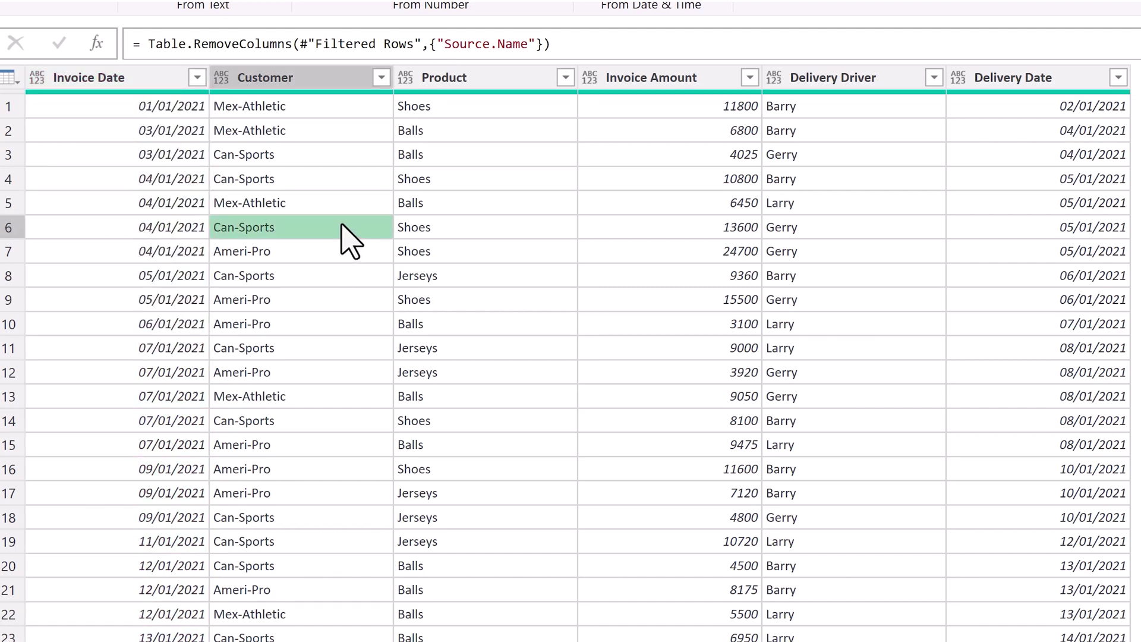
{"action": "key", "text": "ctrl+a"}
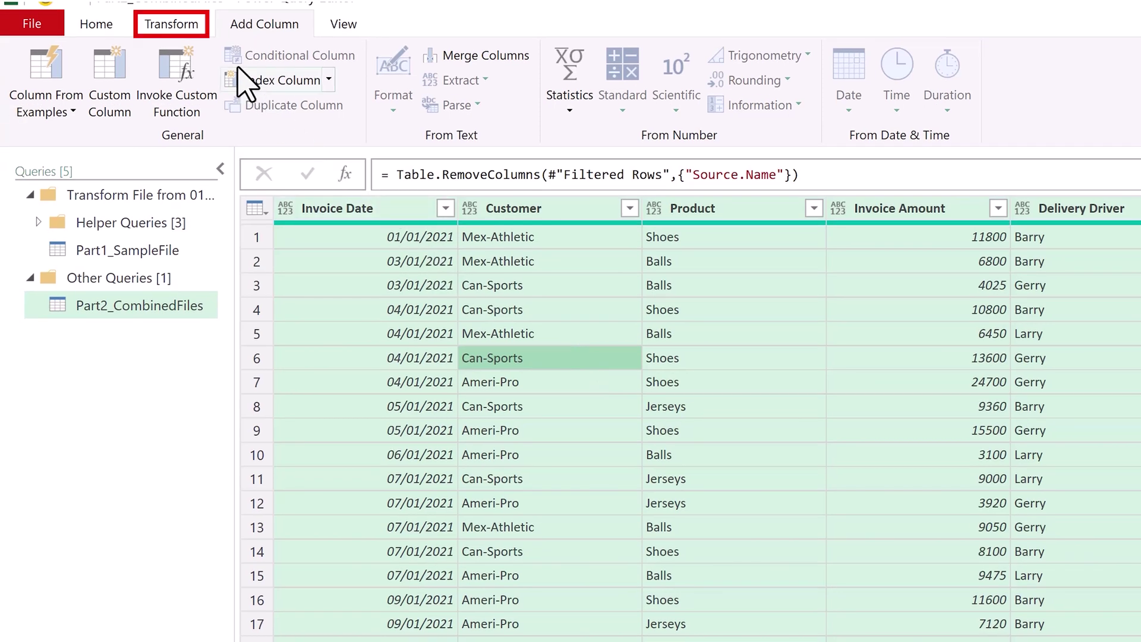
Detect data types for all columns, then change Invoice Amount to Decimal Number, replacing the current conversion
{"action": "left_click", "coordinate": [204, 31]}
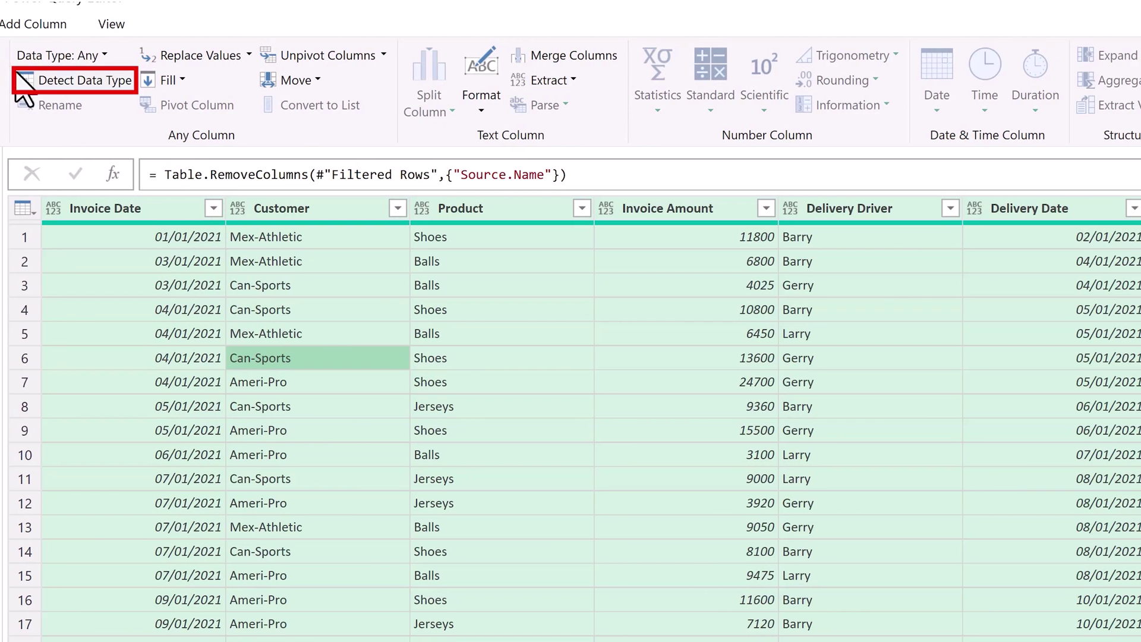
{"action": "left_click", "coordinate": [24, 84]}
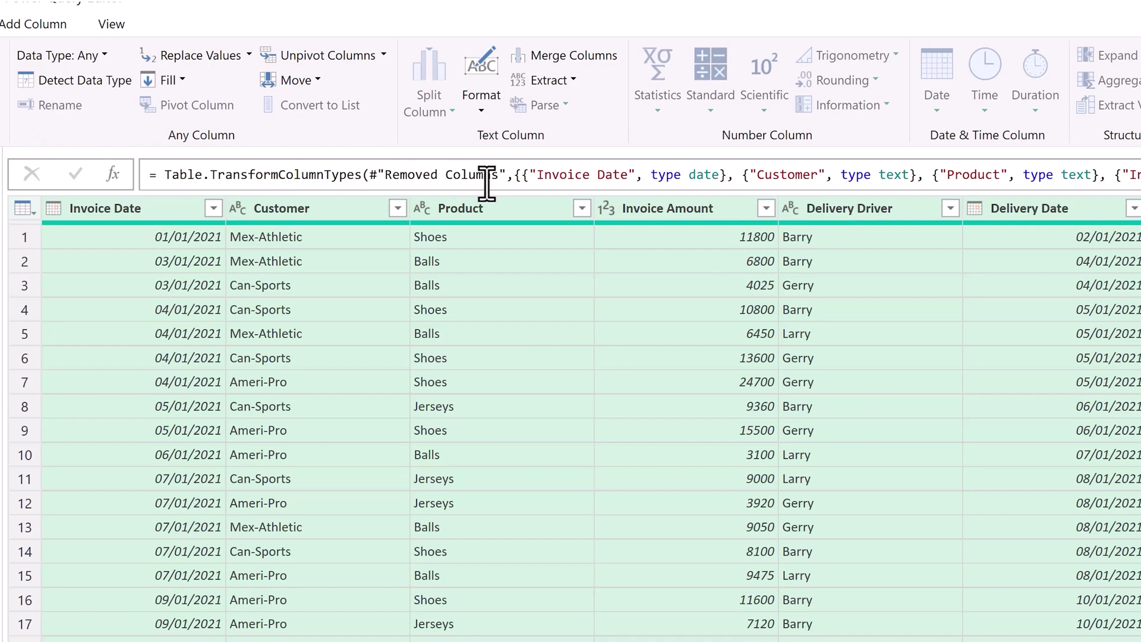
{"action": "left_click", "coordinate": [606, 210]}
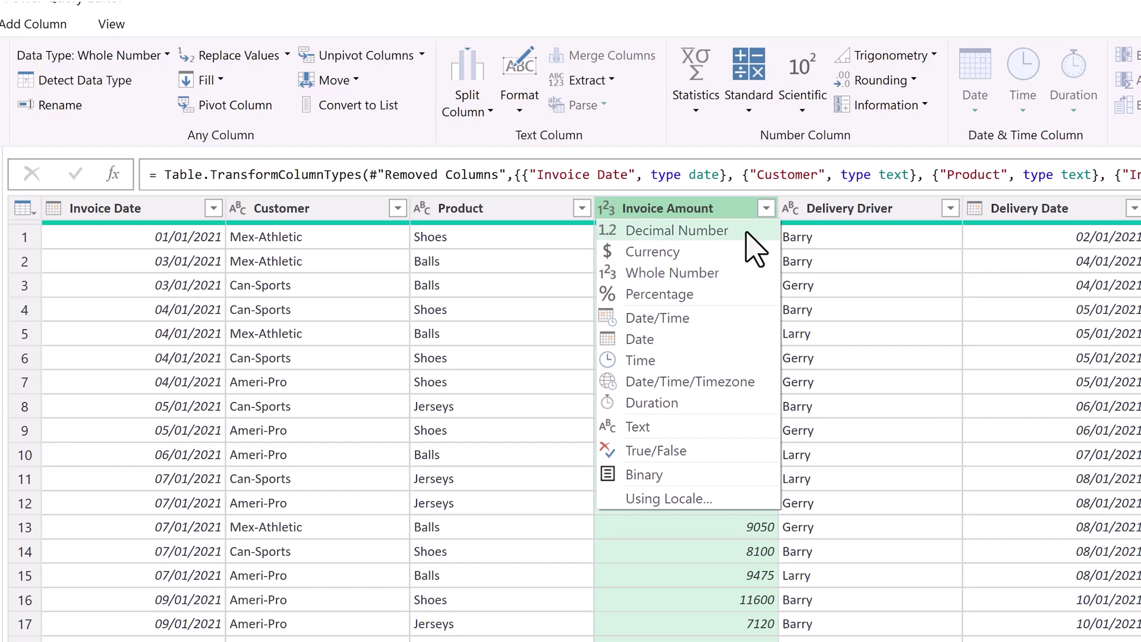
{"action": "left_click", "coordinate": [677, 230]}
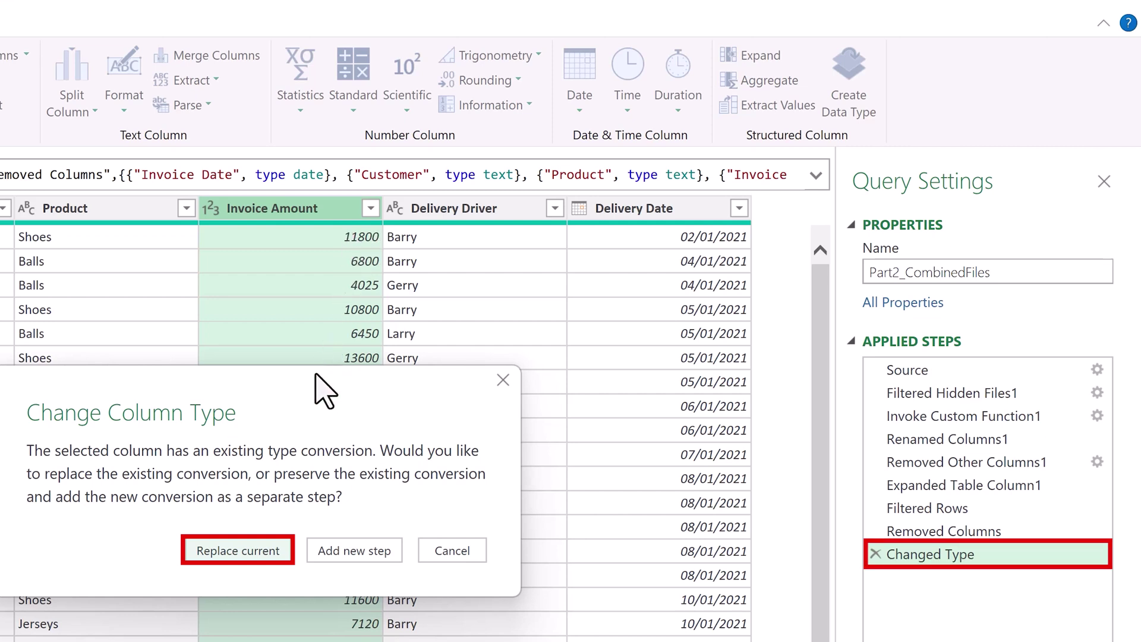
{"action": "left_click", "coordinate": [279, 554]}
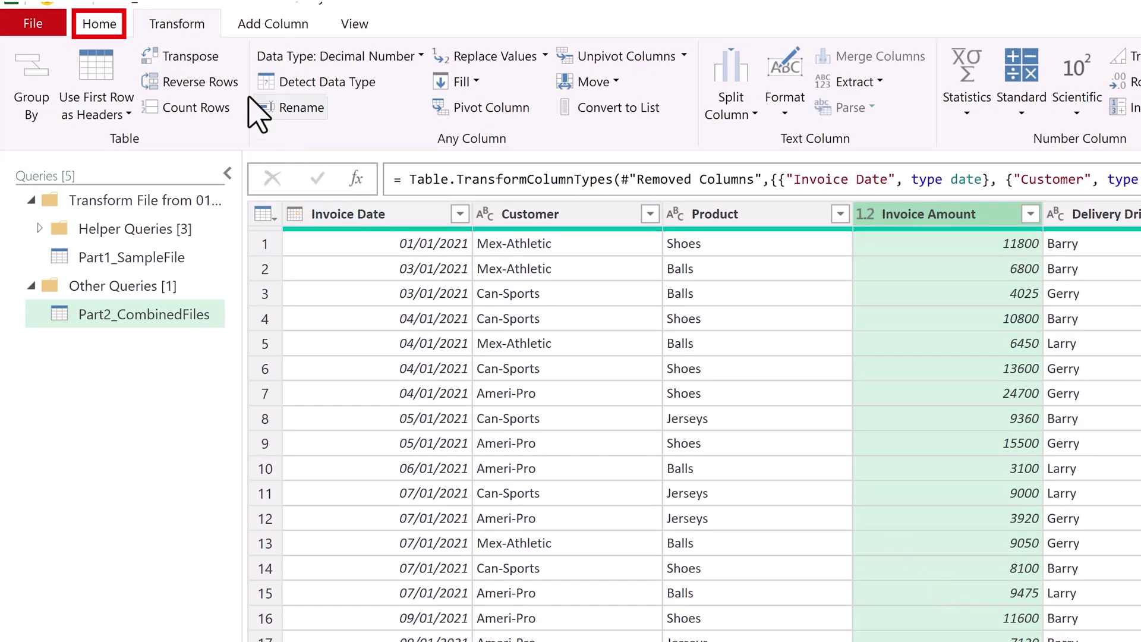
Load Part2_CombinedFiles as a PivotTable Report on a new worksheet, without adding it to the Data Model
{"action": "left_click", "coordinate": [121, 30]}
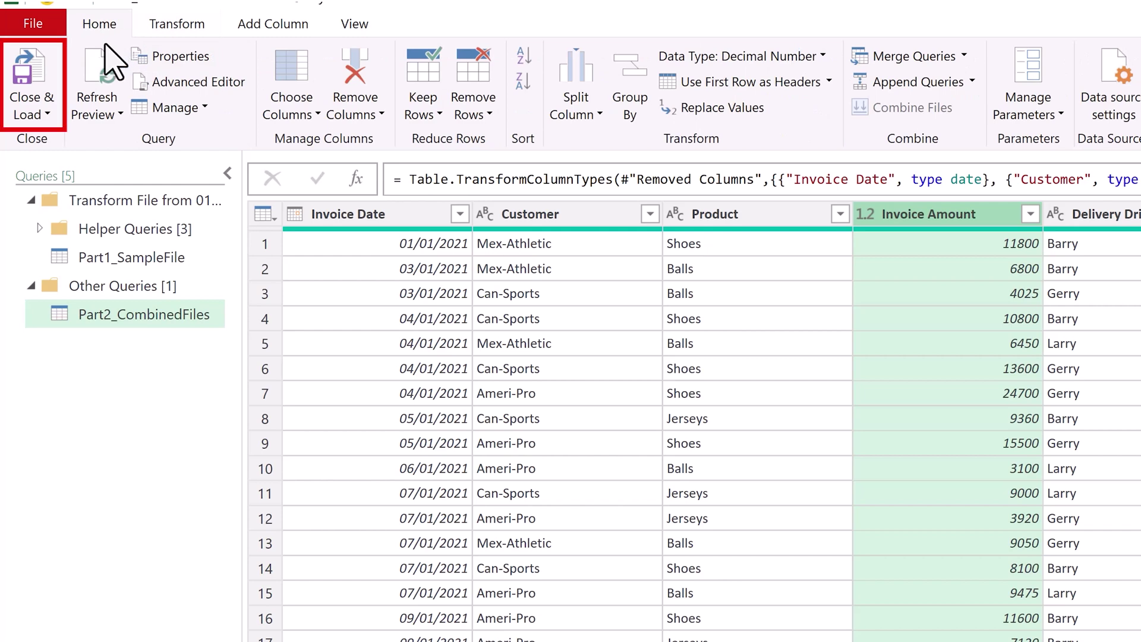
{"action": "left_click", "coordinate": [49, 115]}
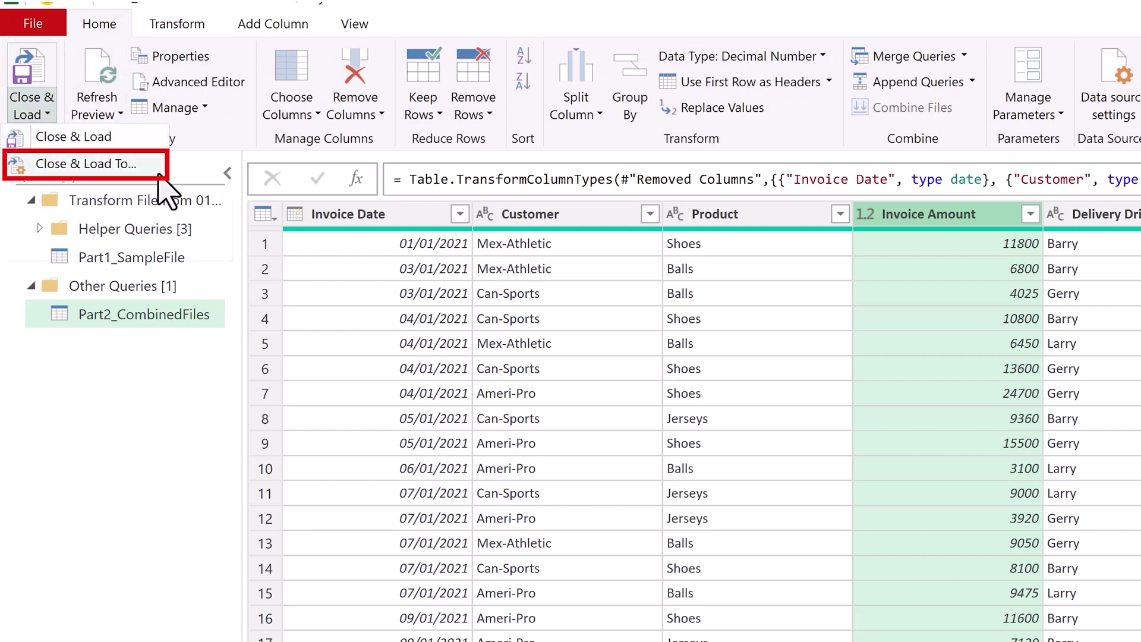
{"action": "left_click", "coordinate": [158, 172]}
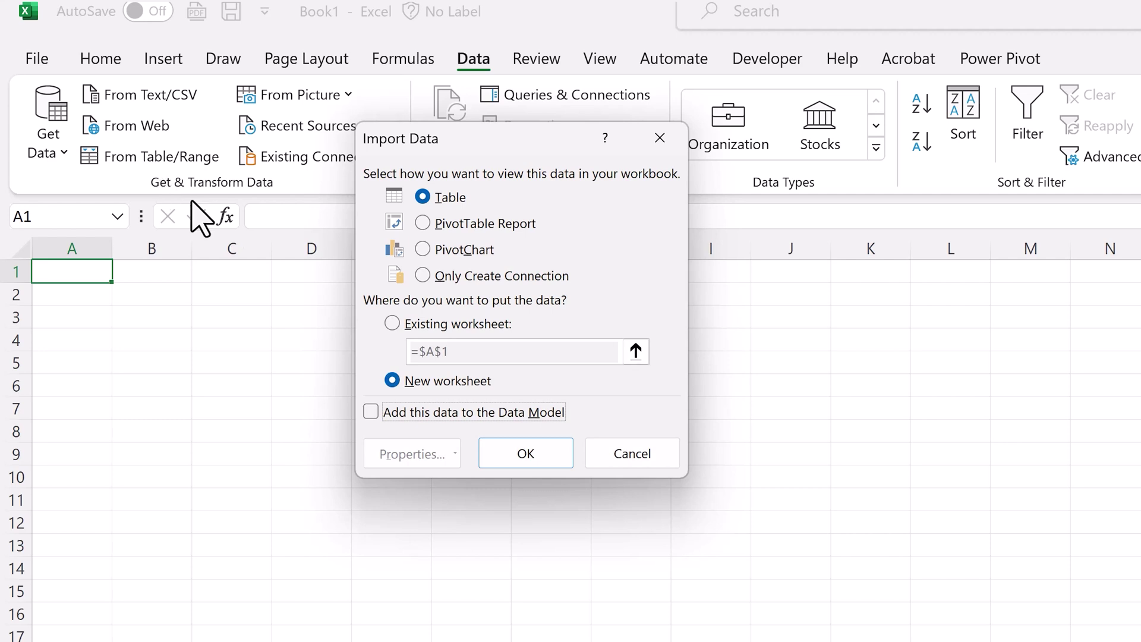
{"action": "left_click", "coordinate": [423, 276]}
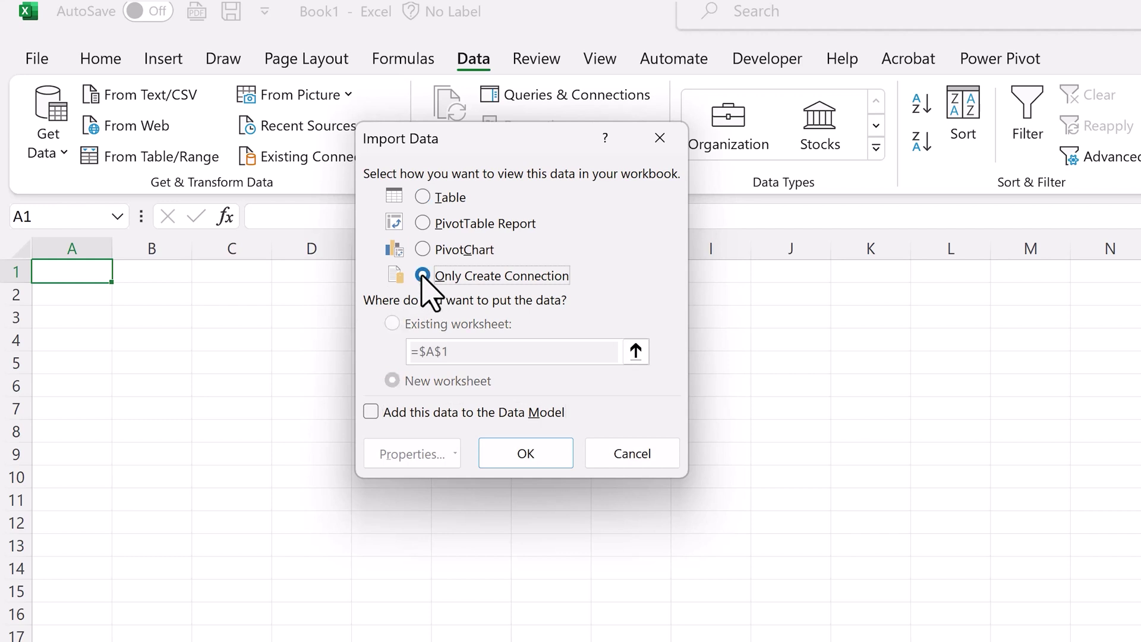
{"action": "left_click", "coordinate": [370, 414]}
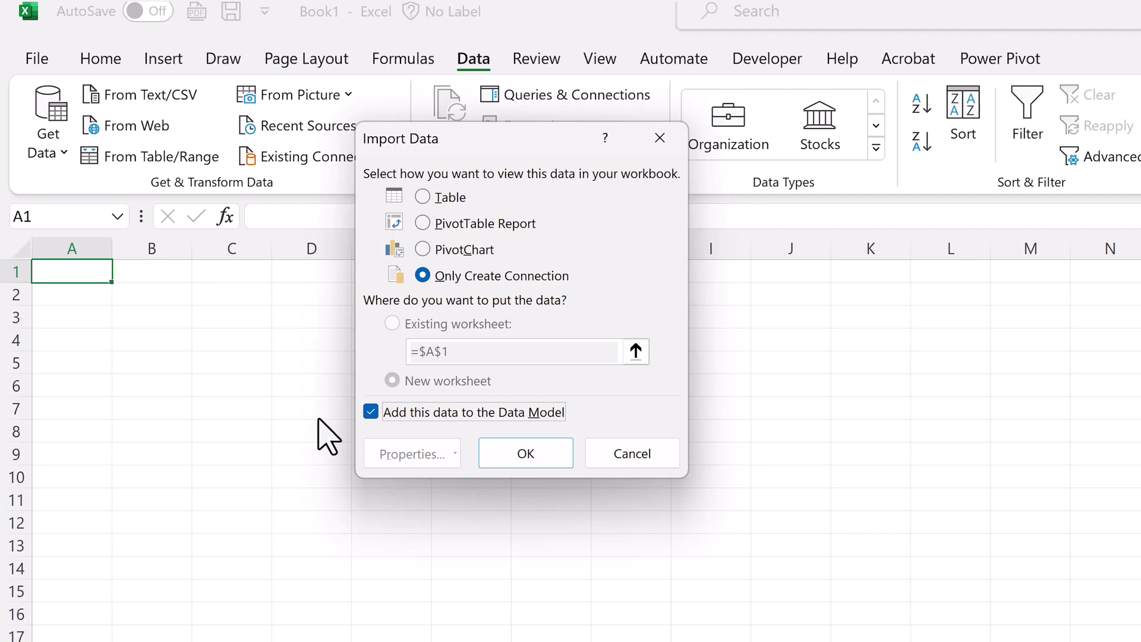
{"action": "left_click", "coordinate": [371, 412]}
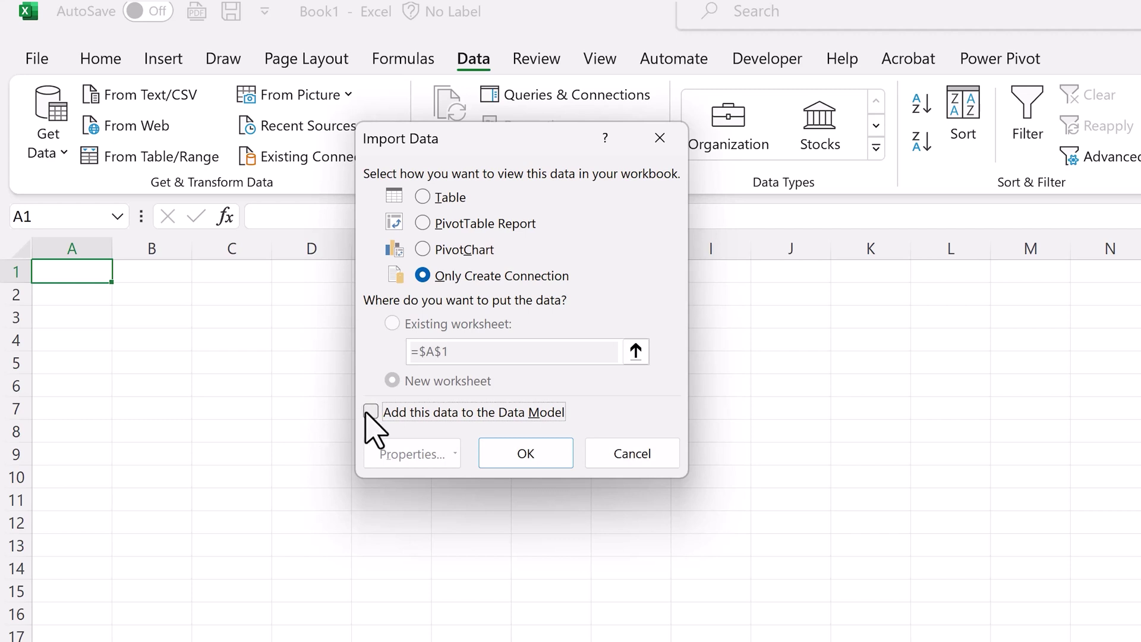
{"action": "left_click", "coordinate": [422, 223]}
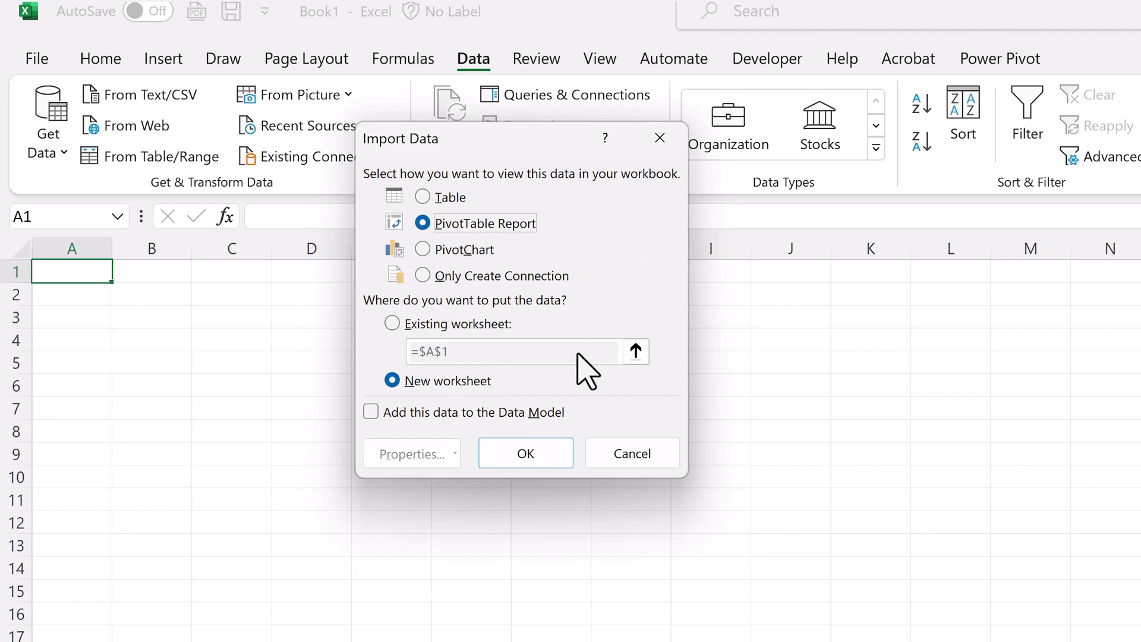
{"action": "left_click", "coordinate": [553, 454]}
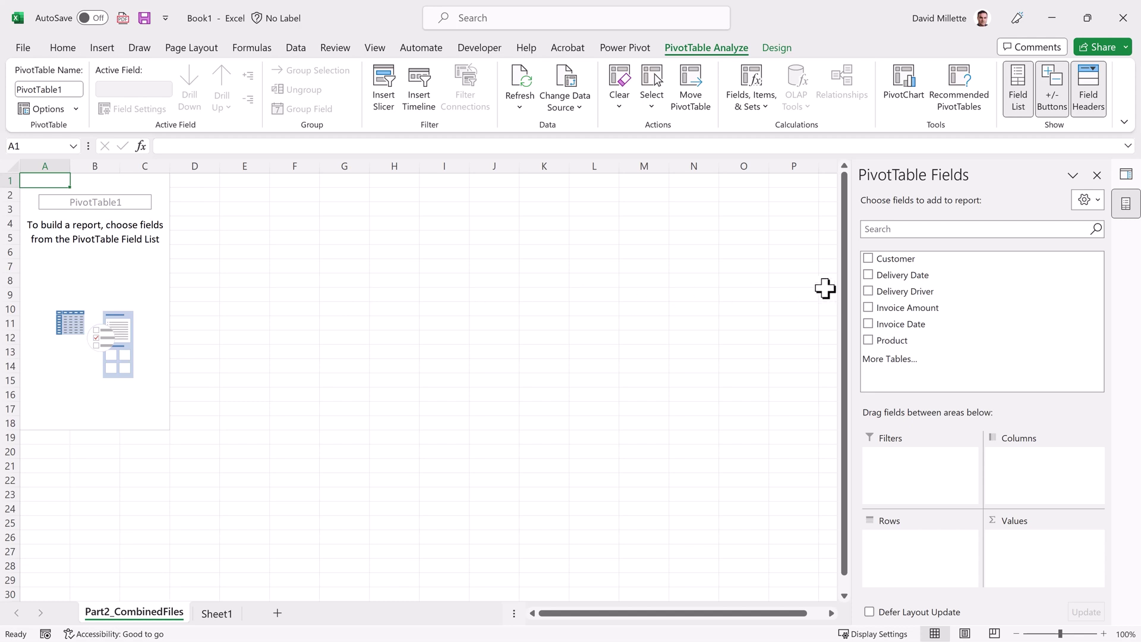
Lay out the pivot with Delivery Driver rows, year-only Delivery Date columns, and summed Invoice Amount values
{"action": "left_click_drag", "start_coordinate": [957, 292], "coordinate": [932, 550]}
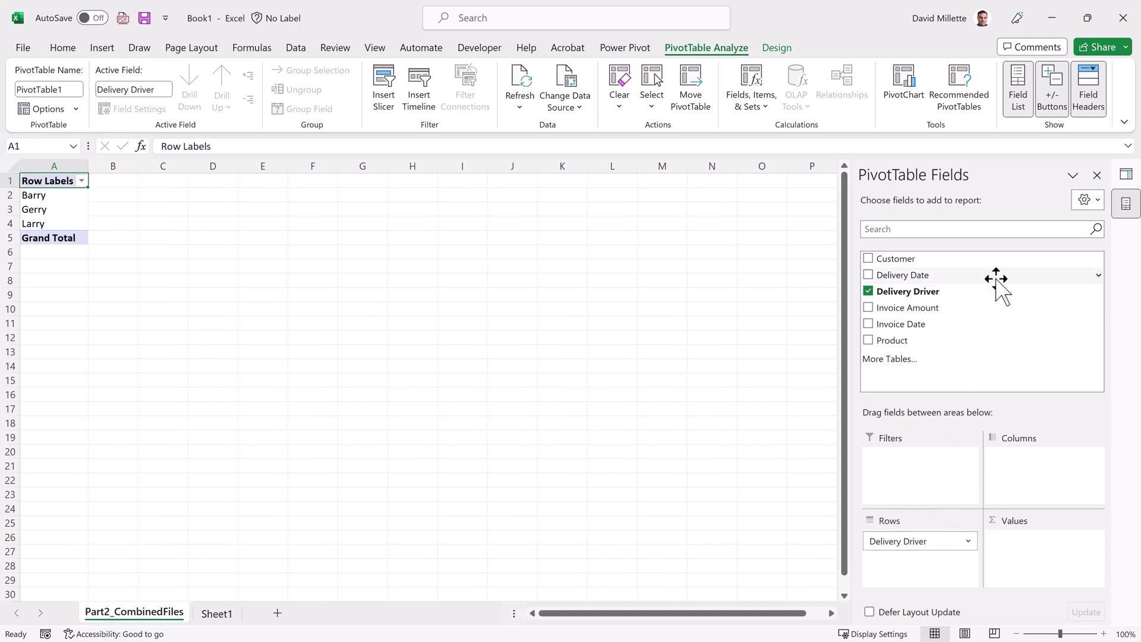
{"action": "left_click_drag", "start_coordinate": [998, 288], "coordinate": [1033, 368]}
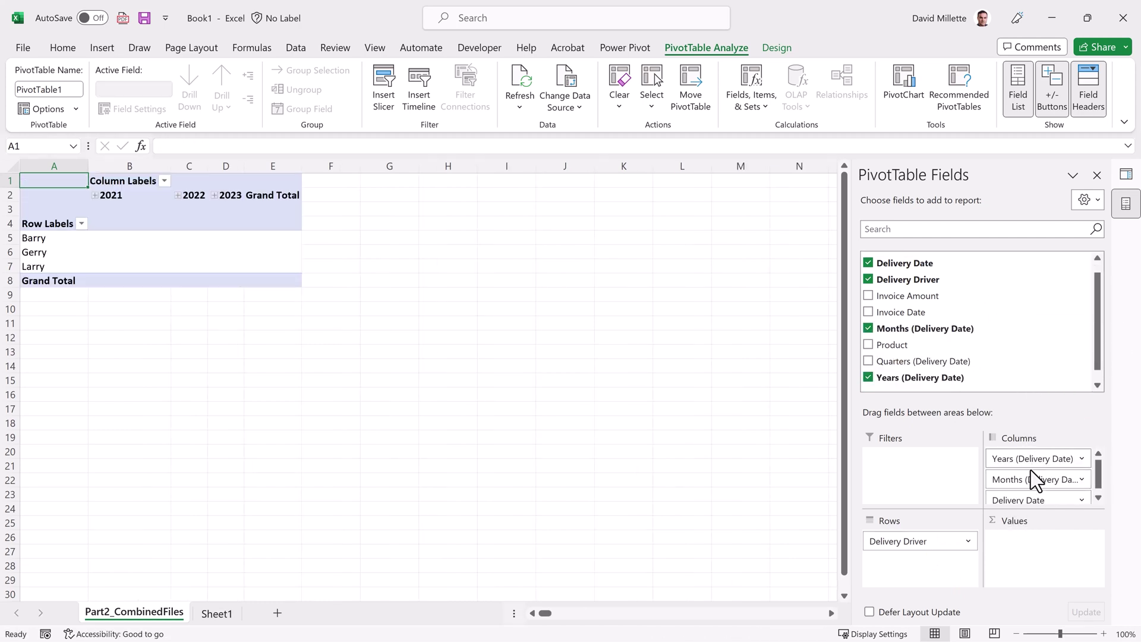
{"action": "left_click_drag", "start_coordinate": [1032, 479], "coordinate": [1034, 351]}
{"action": "left_click_drag", "start_coordinate": [1036, 479], "coordinate": [1028, 384]}
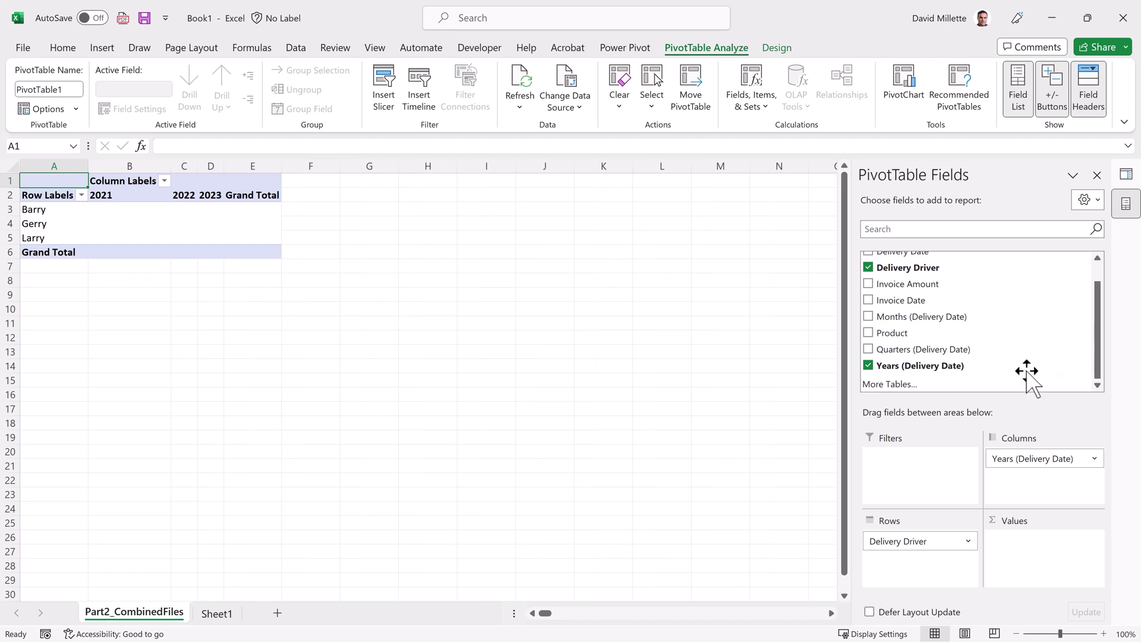
{"action": "left_click_drag", "start_coordinate": [1001, 287], "coordinate": [1027, 553]}
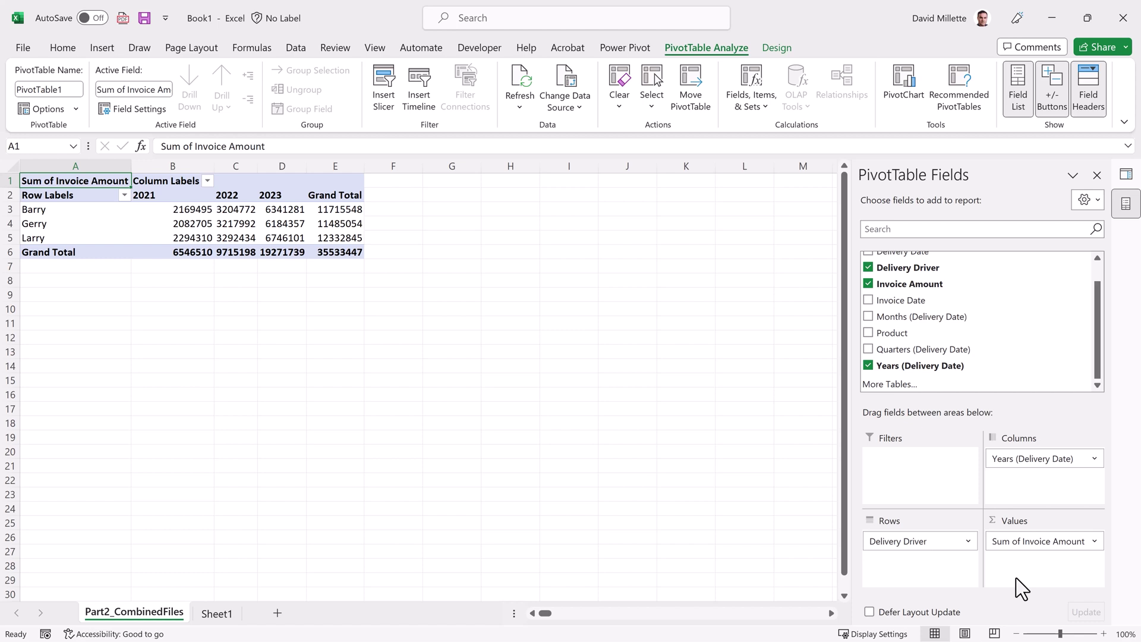
Format the summed Invoice Amount values as Accounting with no currency symbol
{"action": "left_click", "coordinate": [1094, 541]}
{"action": "left_click", "coordinate": [1028, 564]}
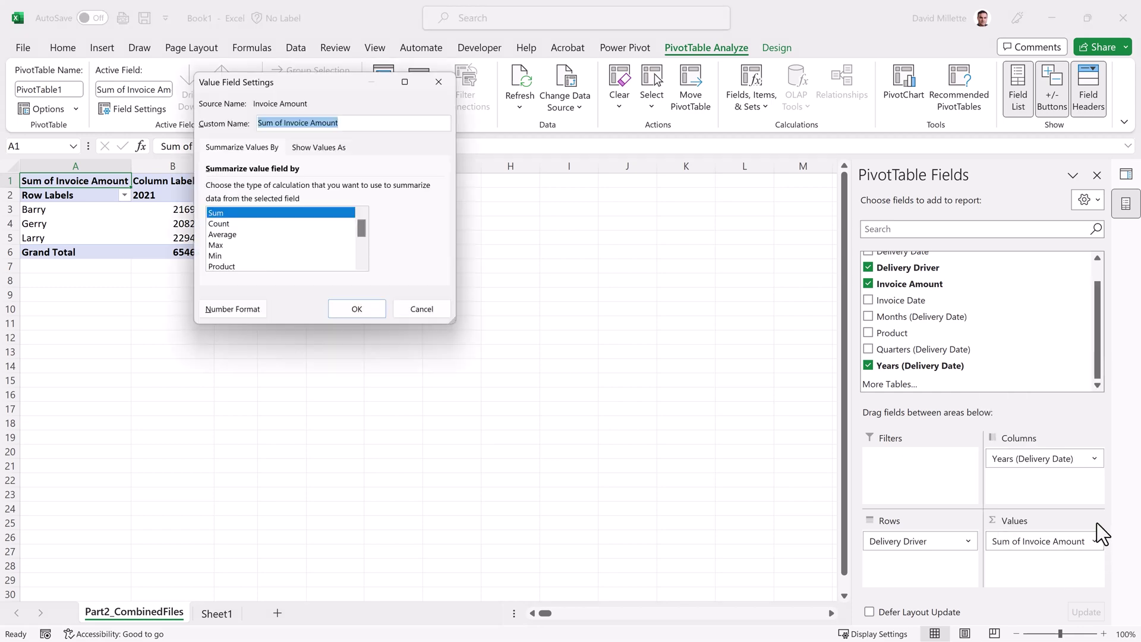
{"action": "left_click", "coordinate": [232, 310]}
{"action": "left_click", "coordinate": [216, 107]}
{"action": "left_click", "coordinate": [356, 130]}
{"action": "left_click", "coordinate": [351, 146]}
{"action": "left_click", "coordinate": [417, 384]}
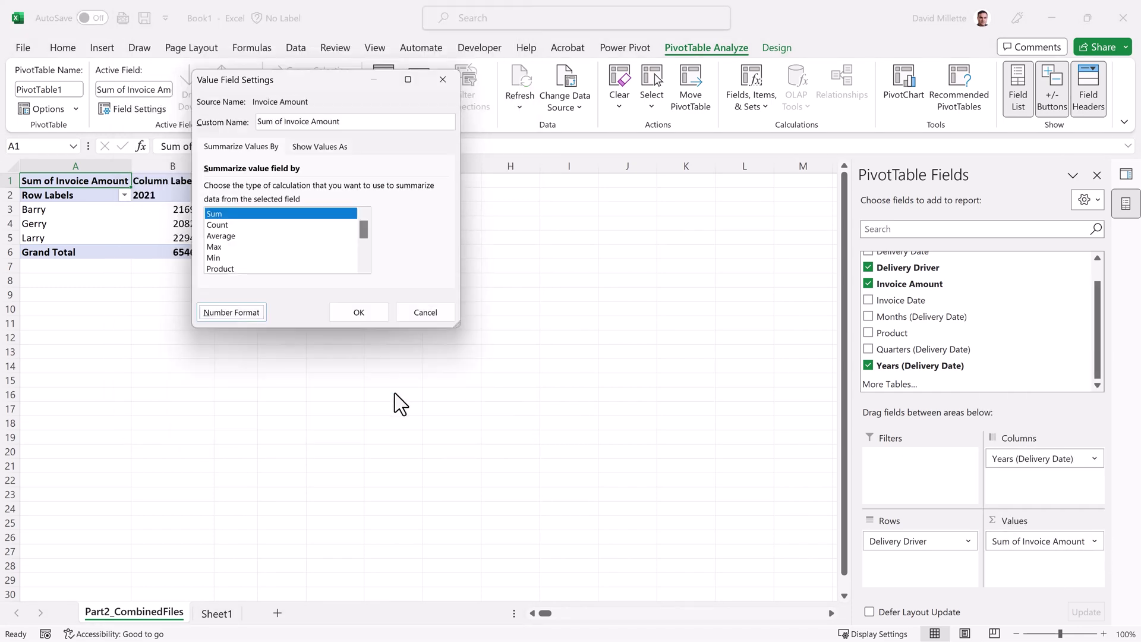
{"action": "left_click", "coordinate": [357, 311]}
Apply a dark blue pivot style and show grand totals for columns only
{"action": "left_click", "coordinate": [777, 47]}
{"action": "left_click", "coordinate": [737, 119]}
{"action": "scroll", "coordinate": [453, 341], "scroll_direction": "down", "scroll_amount": 5}
{"action": "left_click", "coordinate": [453, 347]}
{"action": "left_click", "coordinate": [74, 89]}
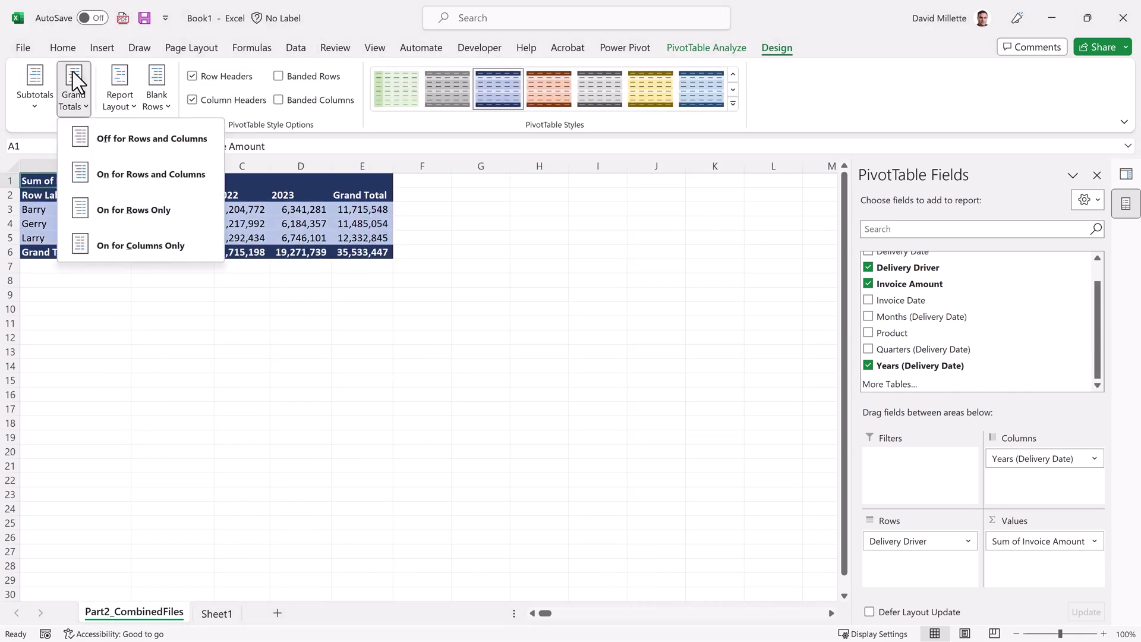
{"action": "left_click", "coordinate": [131, 245]}
Hide the expand/collapse buttons and field captions in the PivotTable display options
{"action": "left_click", "coordinate": [710, 47]}
{"action": "left_click", "coordinate": [41, 109]}
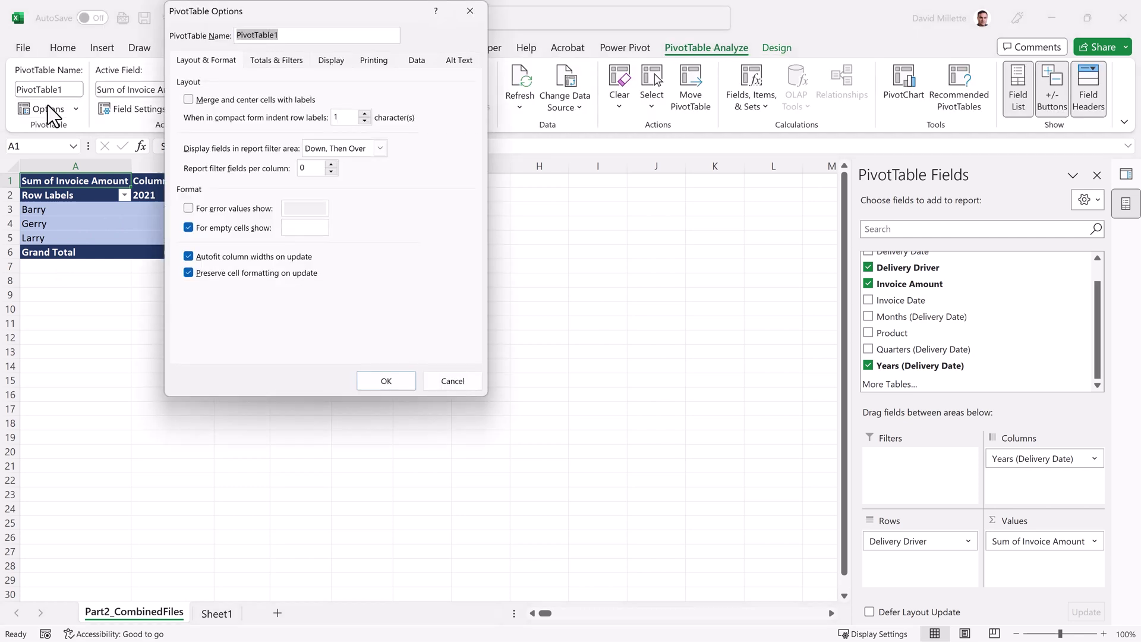
{"action": "left_click", "coordinate": [331, 60]}
{"action": "left_click", "coordinate": [188, 99]}
{"action": "left_click", "coordinate": [188, 170]}
{"action": "left_click", "coordinate": [362, 381]}
Hide row 1 of the pivot sheet and return the selection to cell A2
{"action": "left_click", "coordinate": [10, 180]}
{"action": "right_click", "coordinate": [10, 180]}
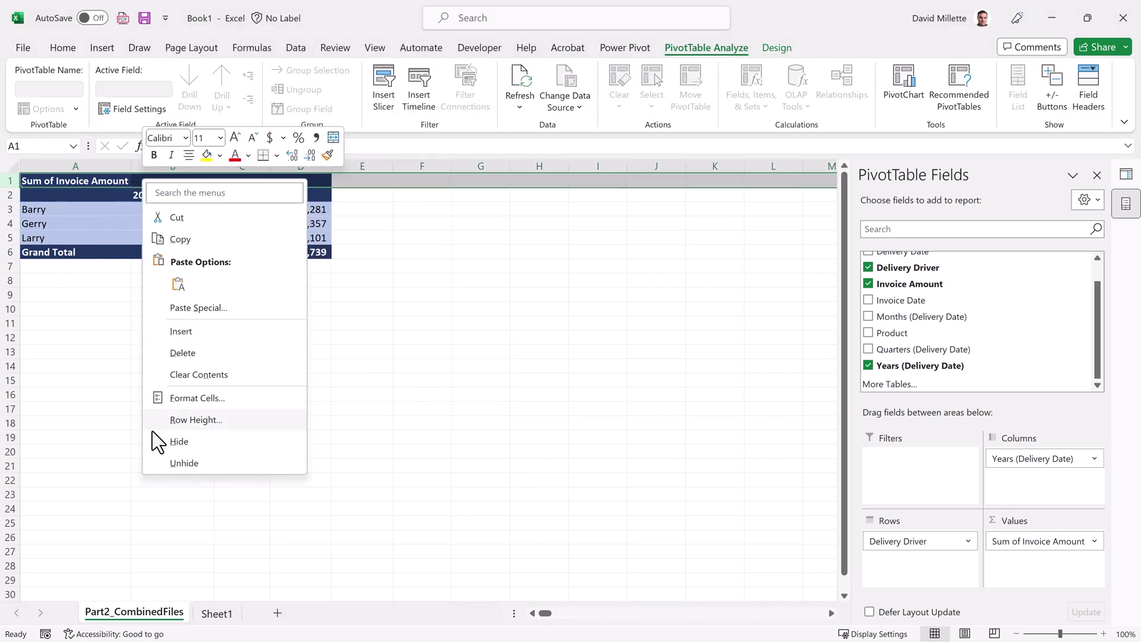
{"action": "left_click", "coordinate": [152, 440]}
{"action": "key", "text": "ctrl+a"}
{"action": "left_click", "coordinate": [118, 183]}
{"action": "right_click", "coordinate": [254, 183]}
{"action": "left_click", "coordinate": [69, 181]}
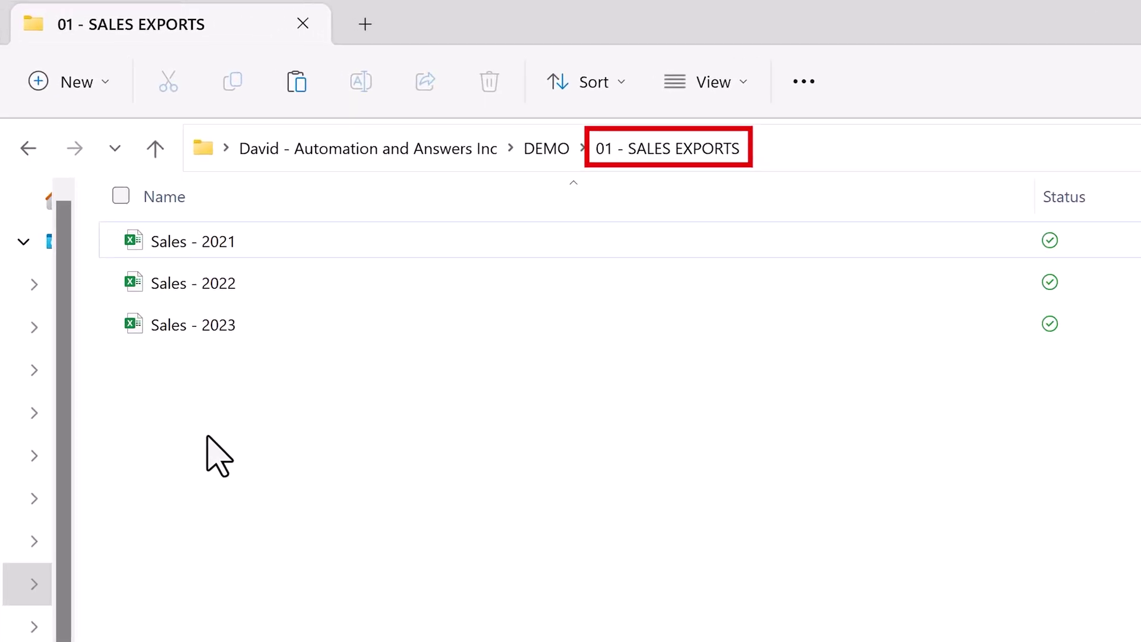
Paste the Sales - 2024 workbook into the 01 - SALES EXPORTS folder
{"action": "key", "text": "ctrl+v"}
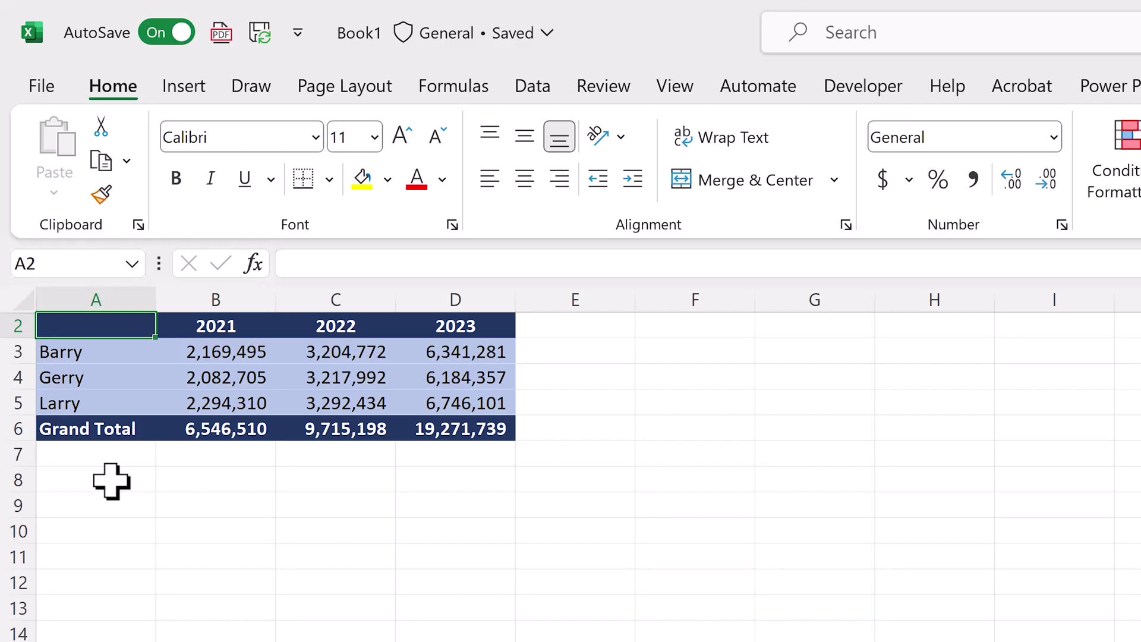
Refresh the PivotTable so the 2024 invoice totals appear as a new year column
{"action": "right_click", "coordinate": [134, 332]}
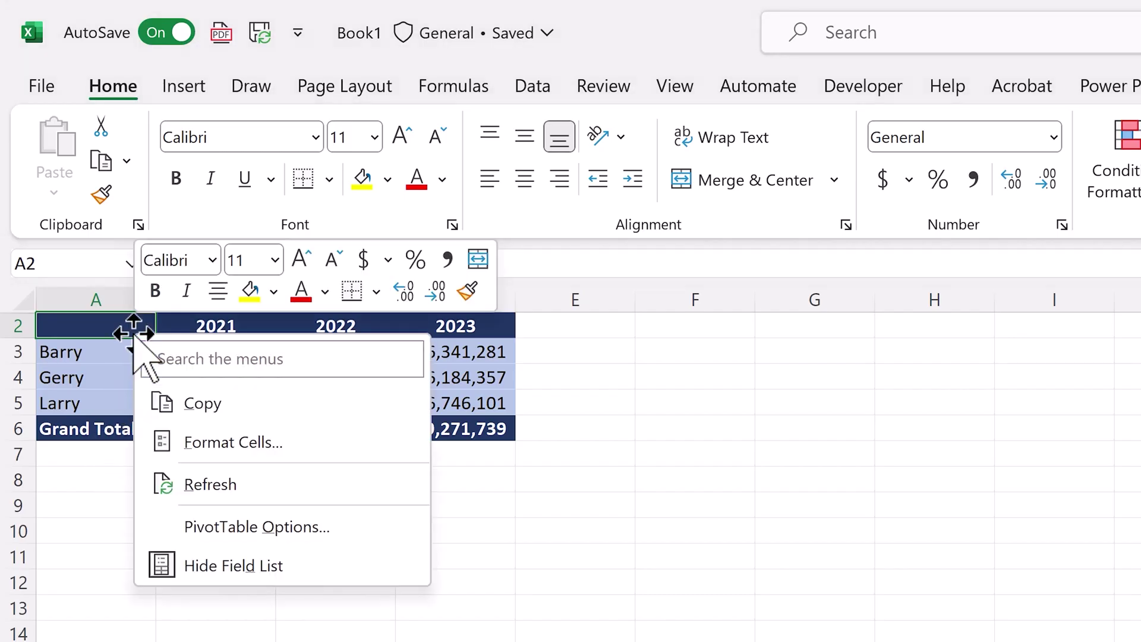
{"action": "left_click", "coordinate": [260, 483]}
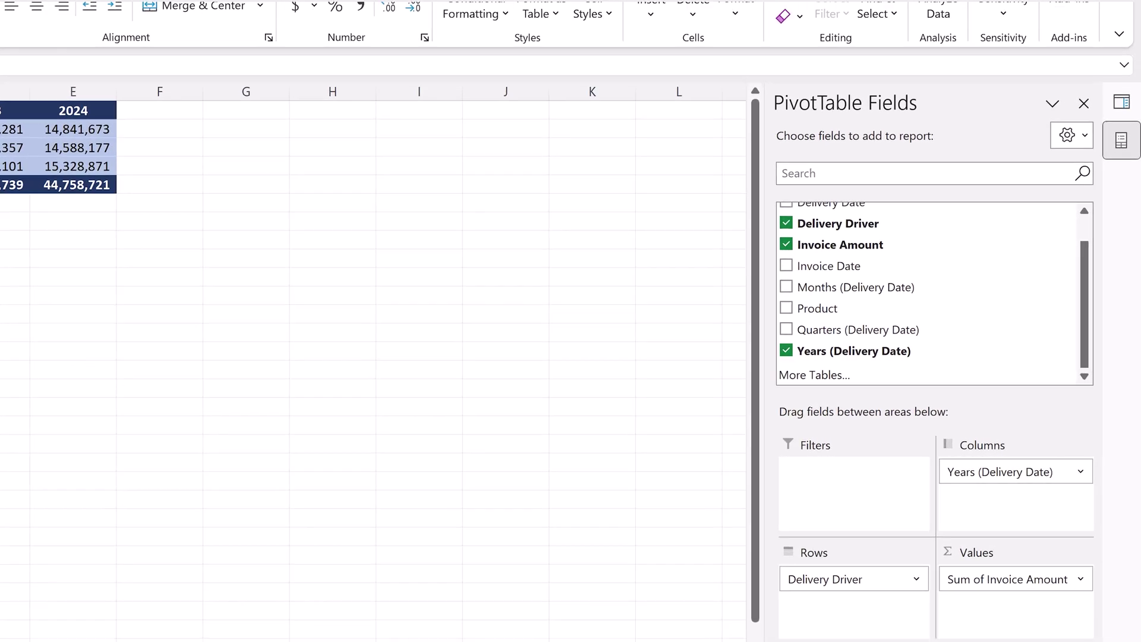
Reopen the Part2_CombinedFiles query in Power Query Editor from the Queries & Connections pane
{"action": "left_click", "coordinate": [1108, 107]}
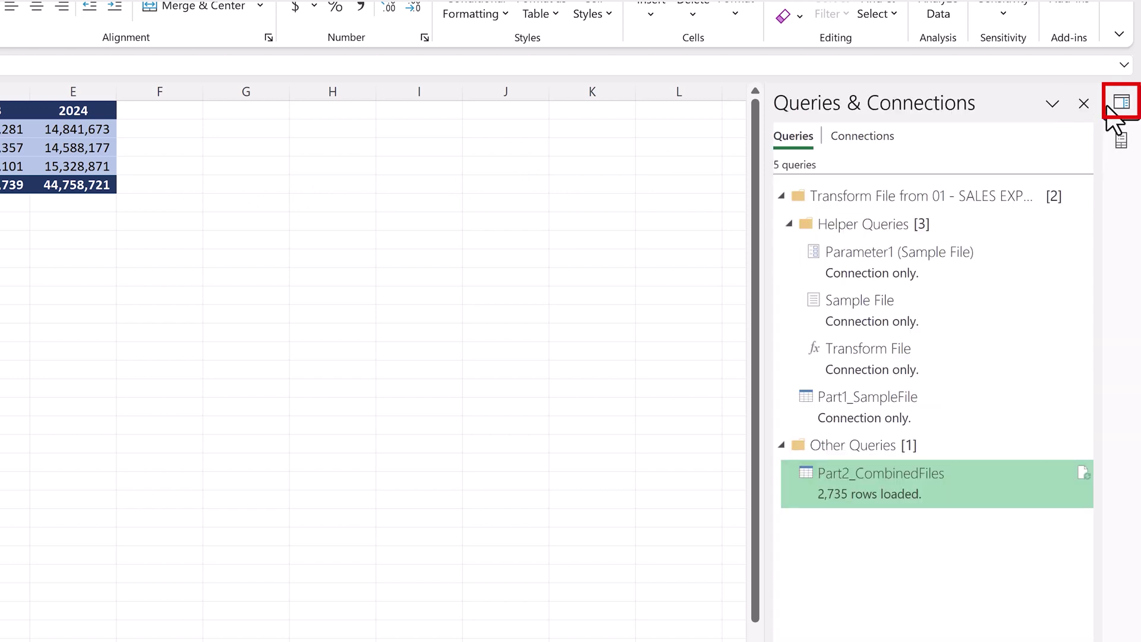
{"action": "right_click", "coordinate": [1006, 474]}
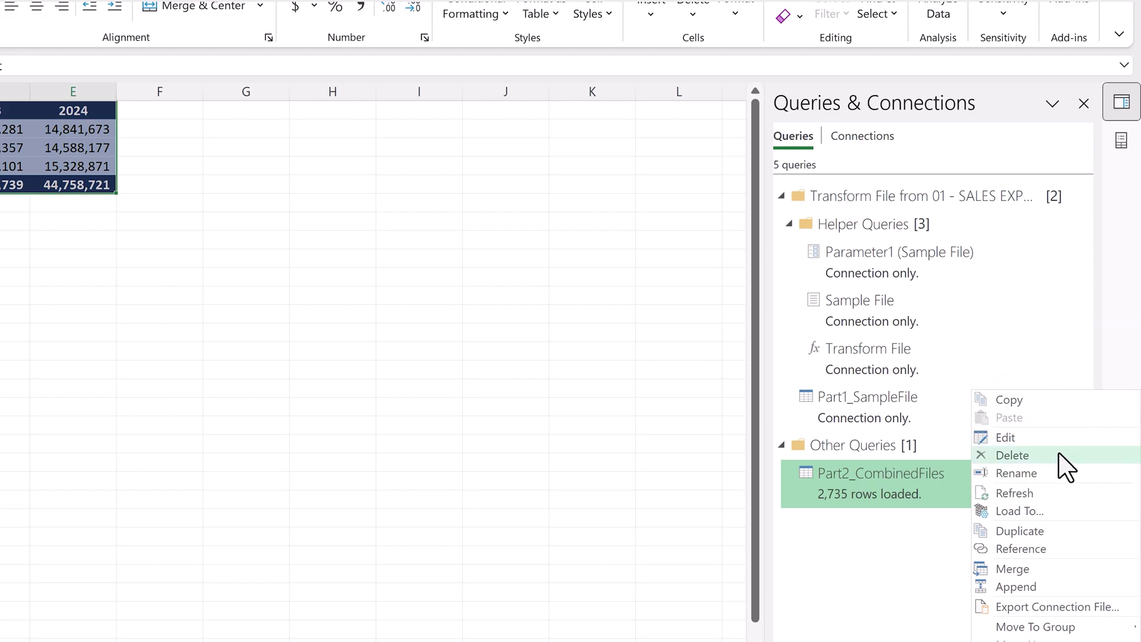
{"action": "left_click", "coordinate": [1072, 438]}
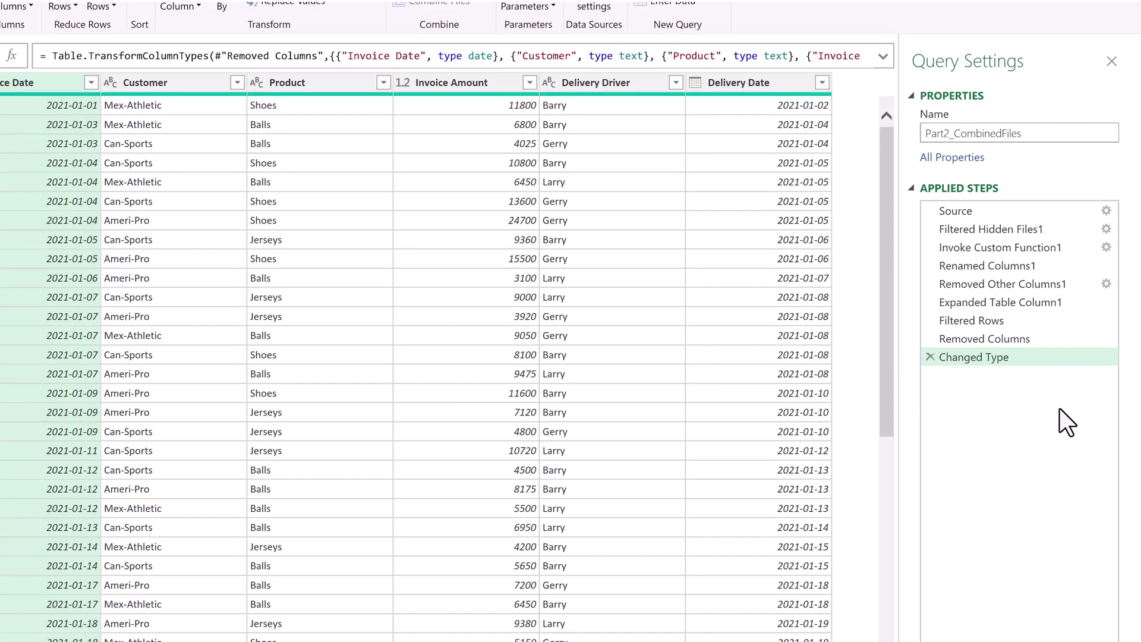